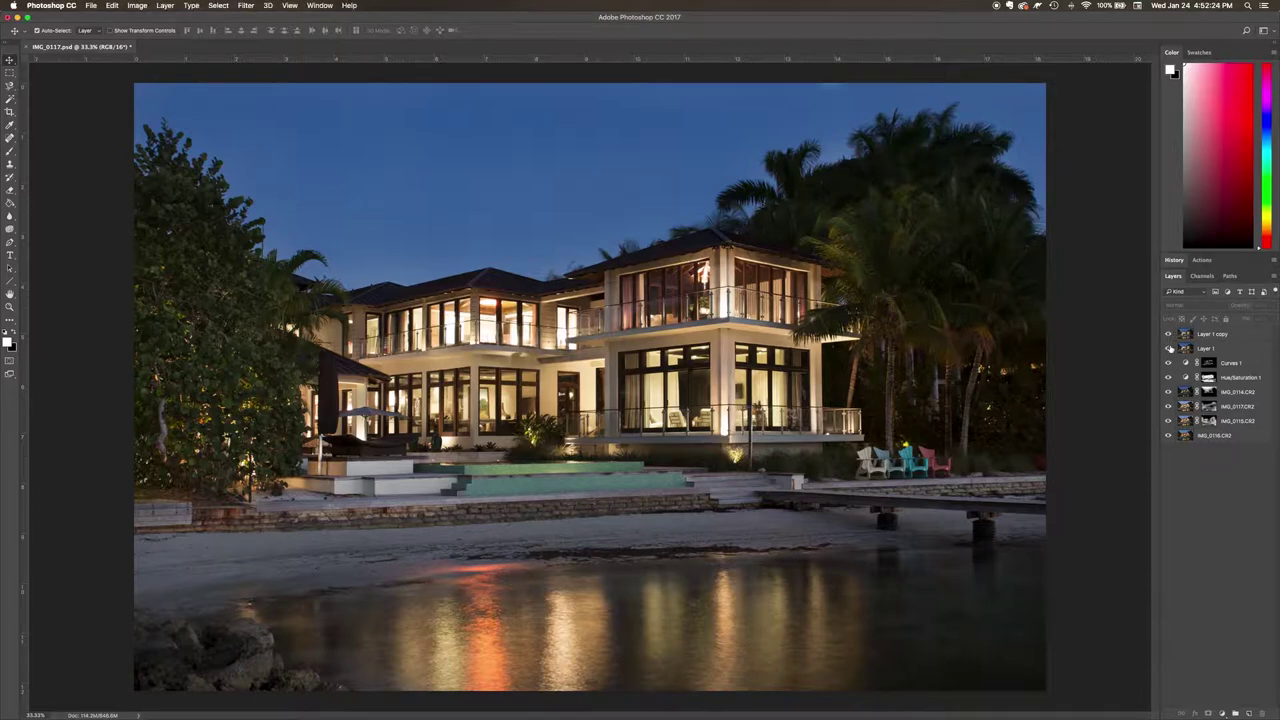
Hide the top layers and toggle each bracketed exposure's visibility to compare them.
{"action": "left_click_drag", "start_coordinate": [1168, 334], "coordinate": [1170, 392]}
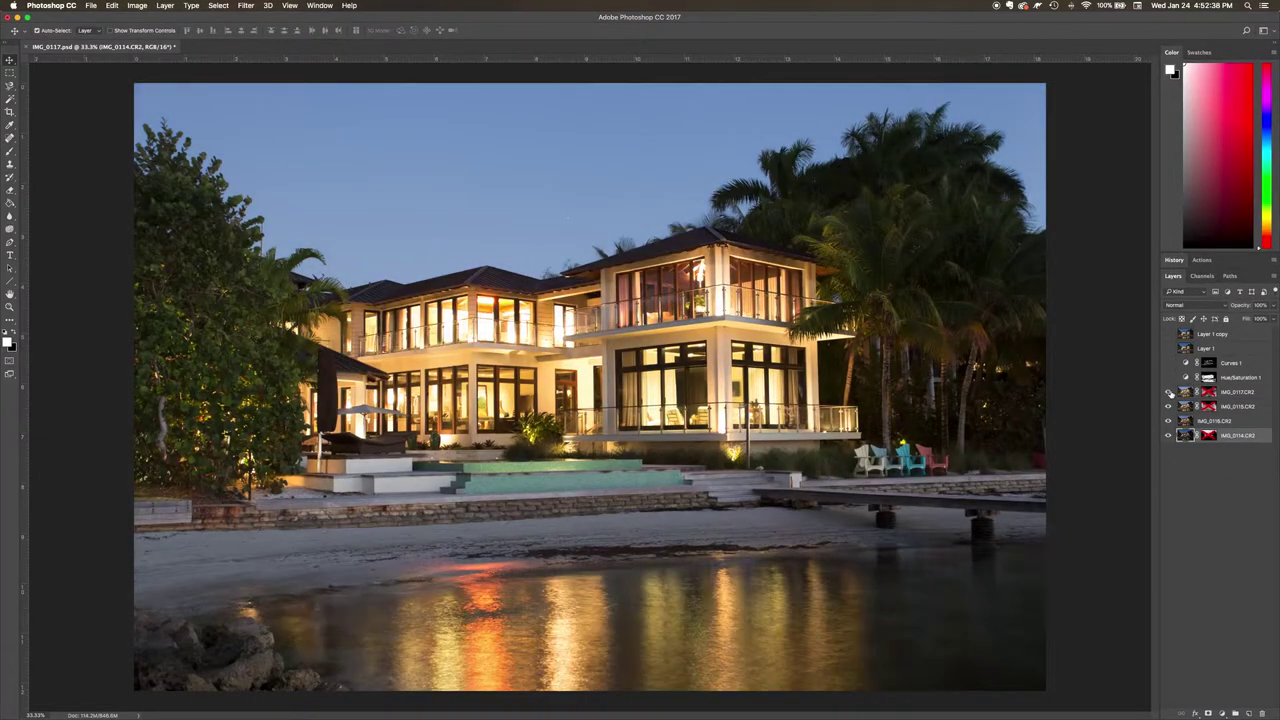
{"action": "left_click", "coordinate": [1180, 393]}
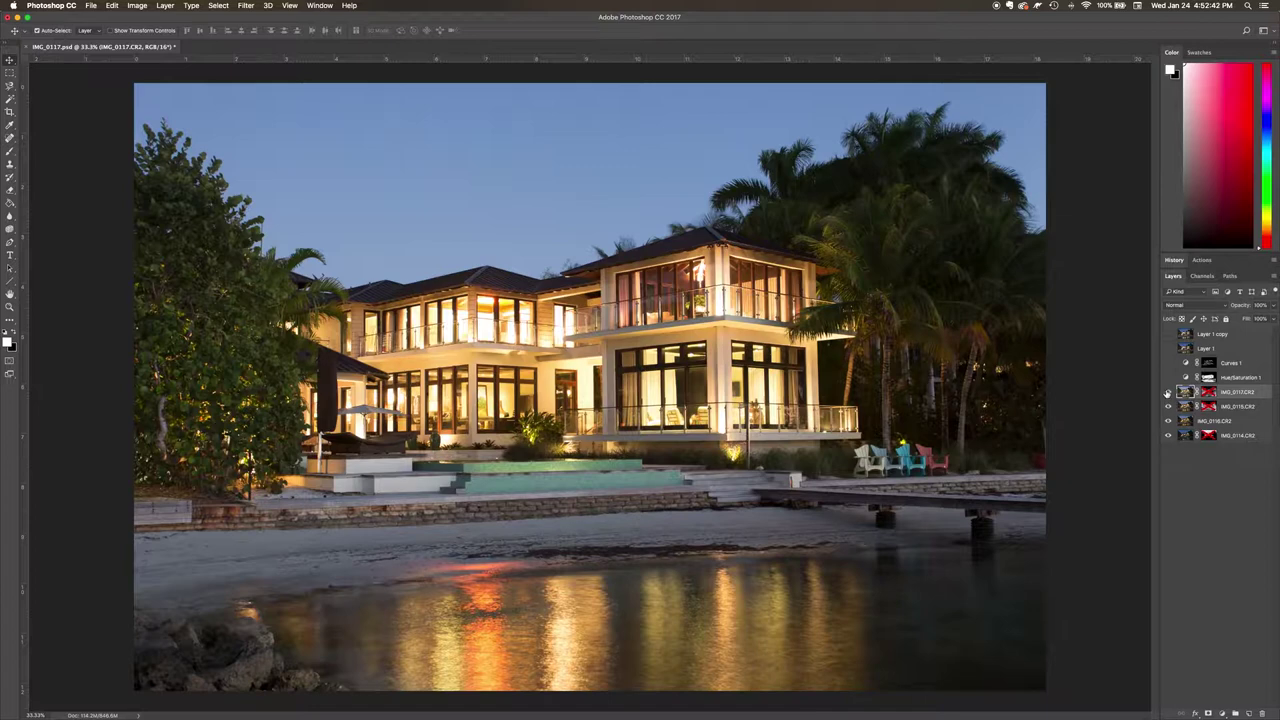
{"action": "left_click", "coordinate": [1167, 393]}
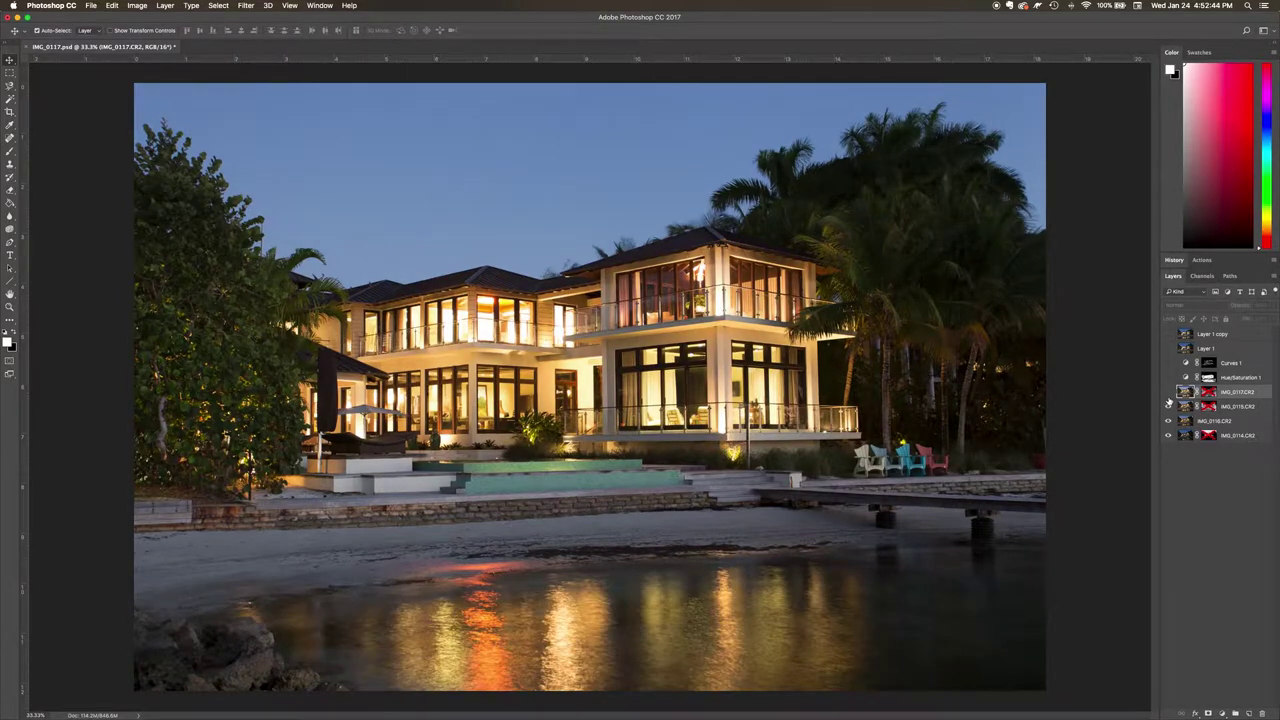
{"action": "left_click", "coordinate": [1168, 394]}
{"action": "left_click", "coordinate": [1167, 393]}
{"action": "left_click", "coordinate": [1168, 407]}
{"action": "left_click", "coordinate": [1168, 421]}
{"action": "left_click", "coordinate": [1167, 436]}
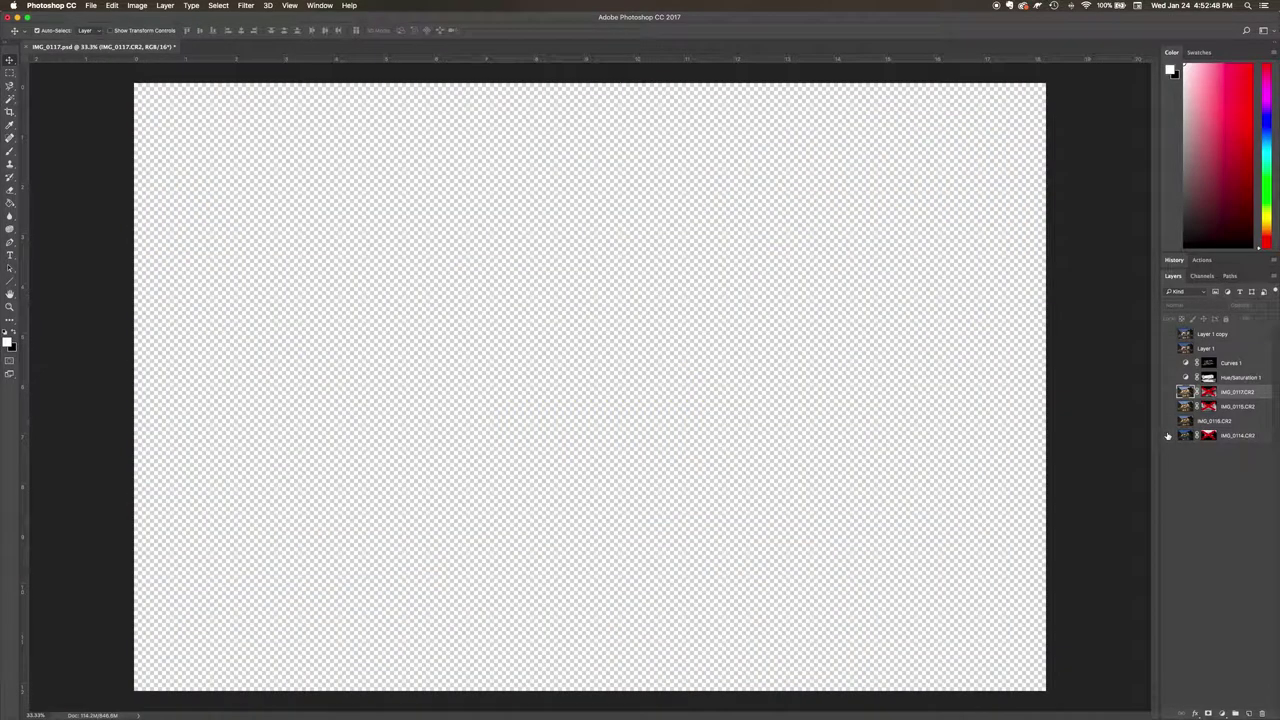
{"action": "left_click", "coordinate": [1167, 436]}
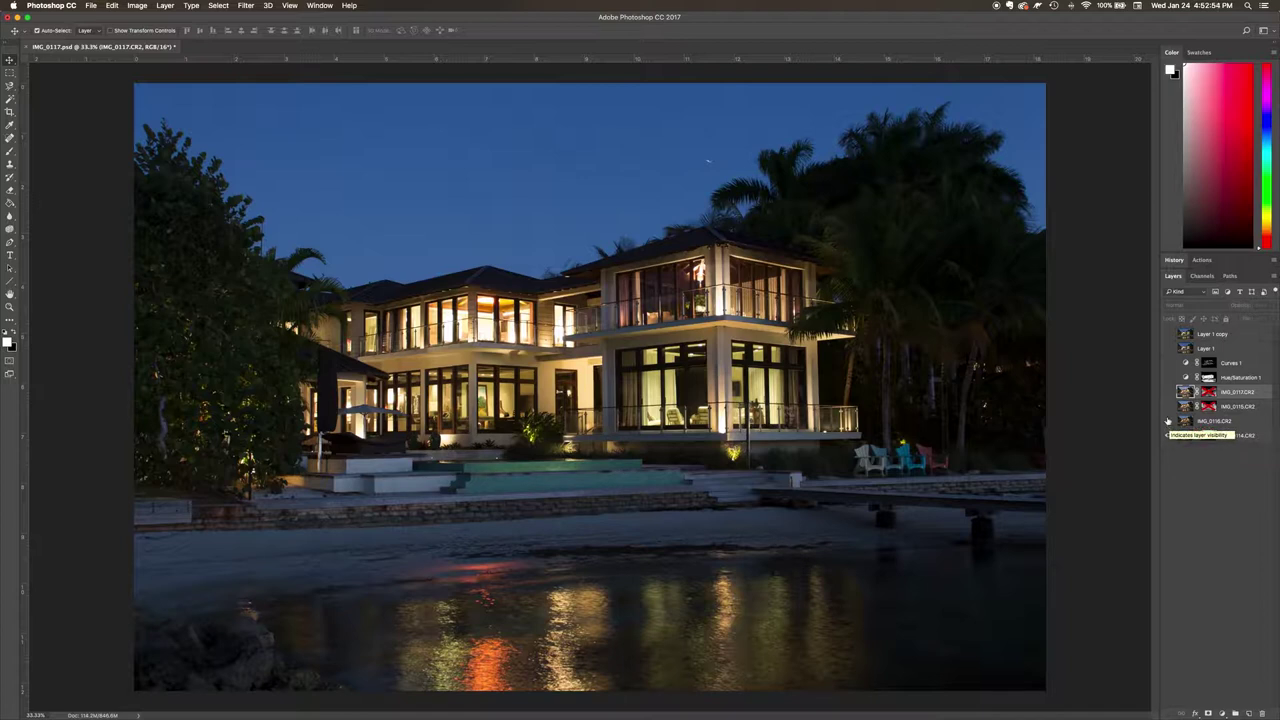
{"action": "left_click", "coordinate": [1168, 421]}
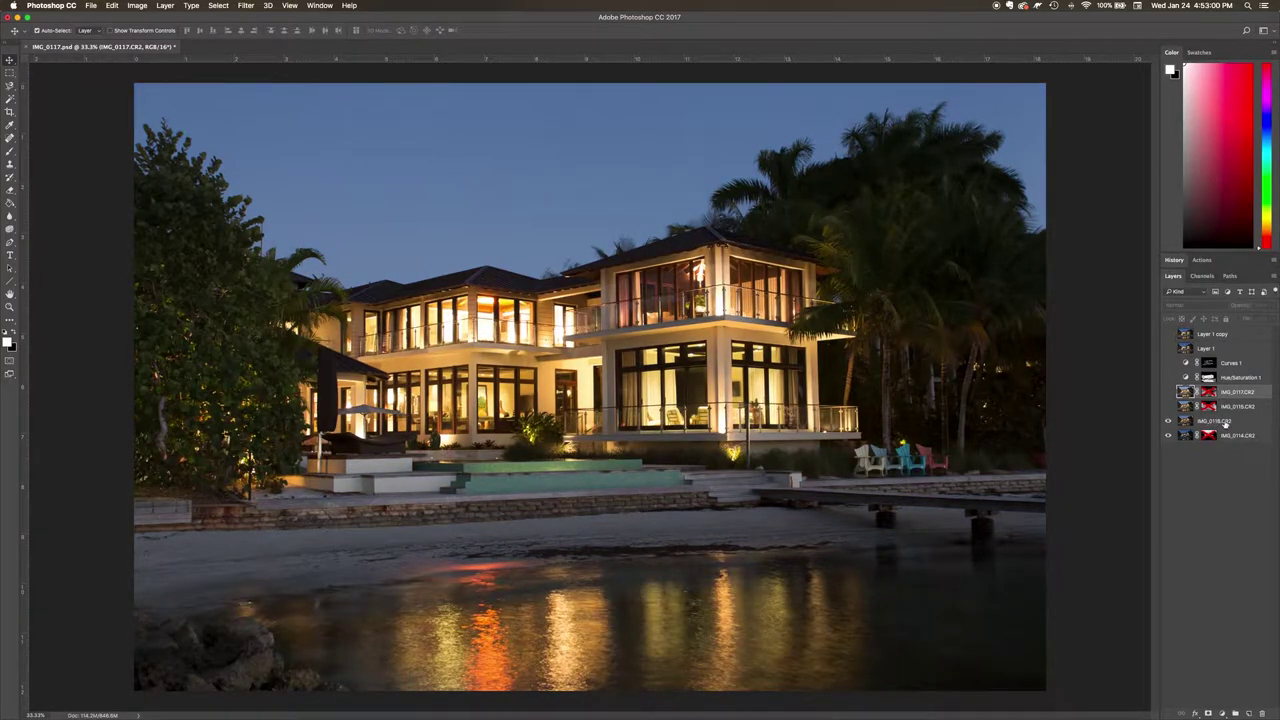
Move IMG_0114 above IMG_0117 and compare, leaving only the IMG_0116 base visible.
{"action": "left_click_drag", "start_coordinate": [1240, 437], "coordinate": [1236, 395]}
{"action": "left_click", "coordinate": [1168, 392]}
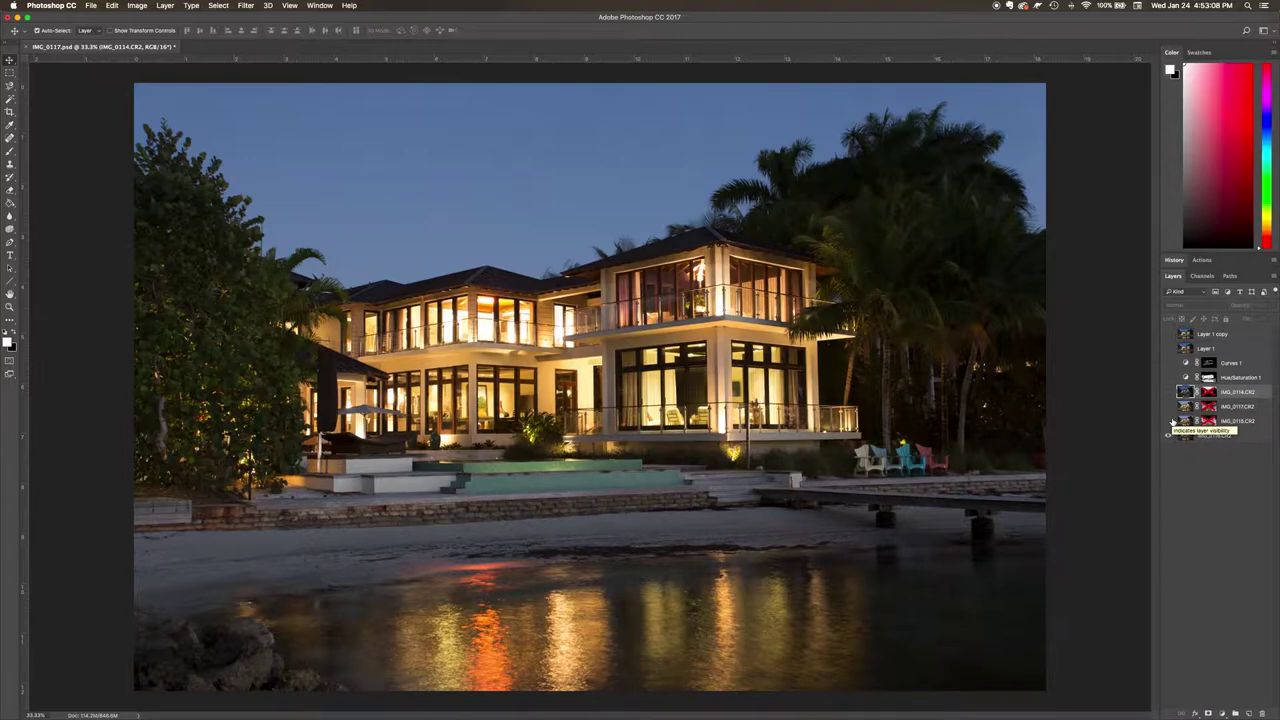
{"action": "left_click", "coordinate": [1169, 421]}
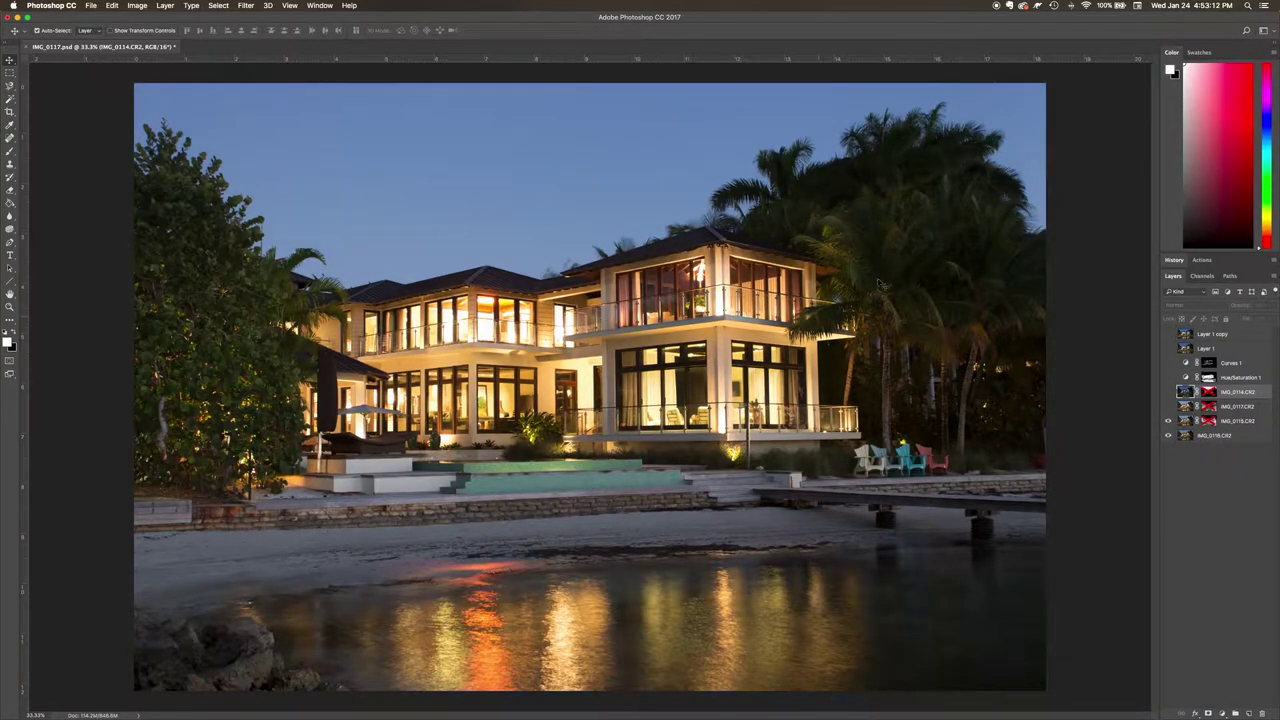
{"action": "left_click", "coordinate": [1168, 407]}
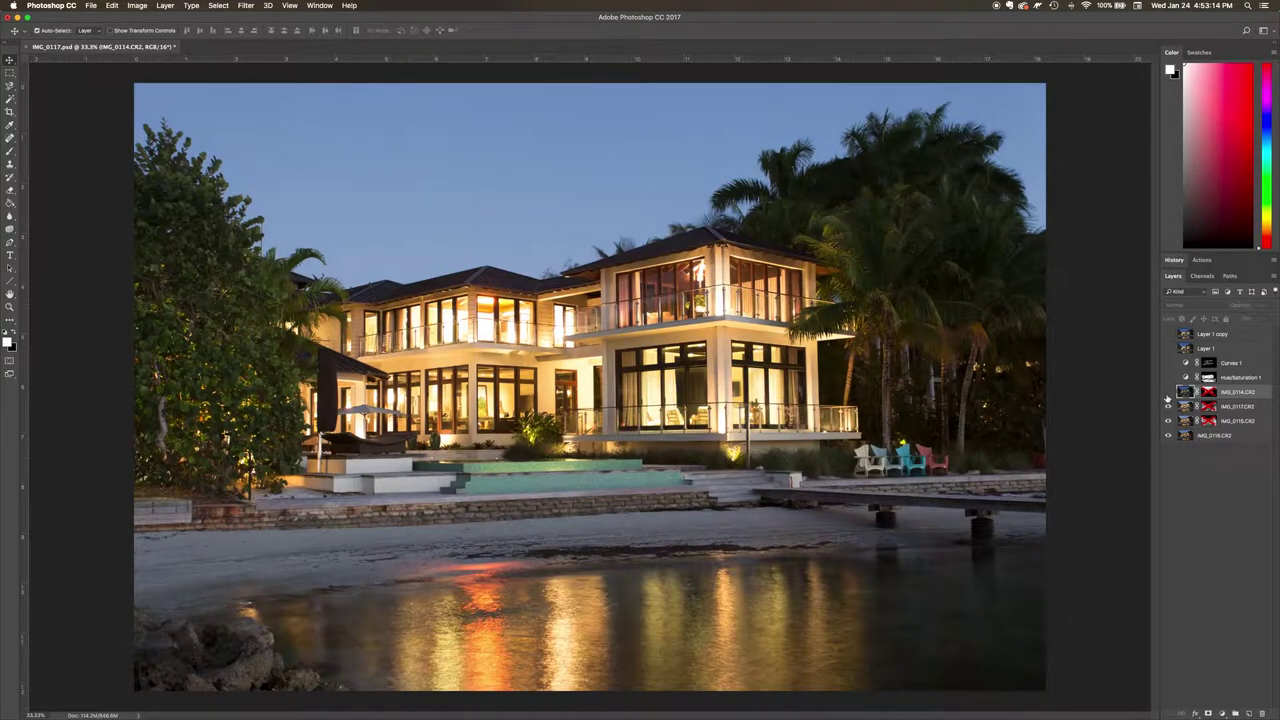
{"action": "left_click", "coordinate": [1168, 392]}
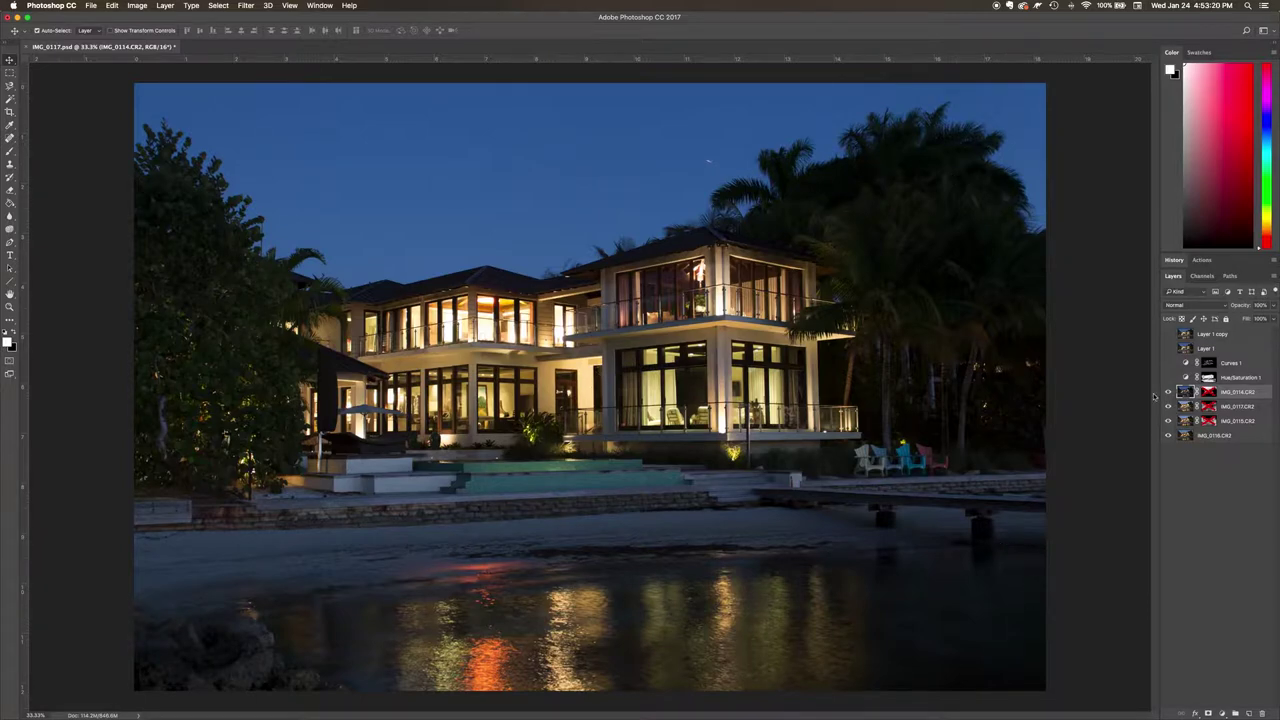
{"action": "left_click", "coordinate": [1168, 392]}
Enable the layer masks on IMG_0115, IMG_0117 and IMG_0114.
{"action": "left_click", "coordinate": [1168, 406]}
{"action": "left_click", "coordinate": [1168, 421]}
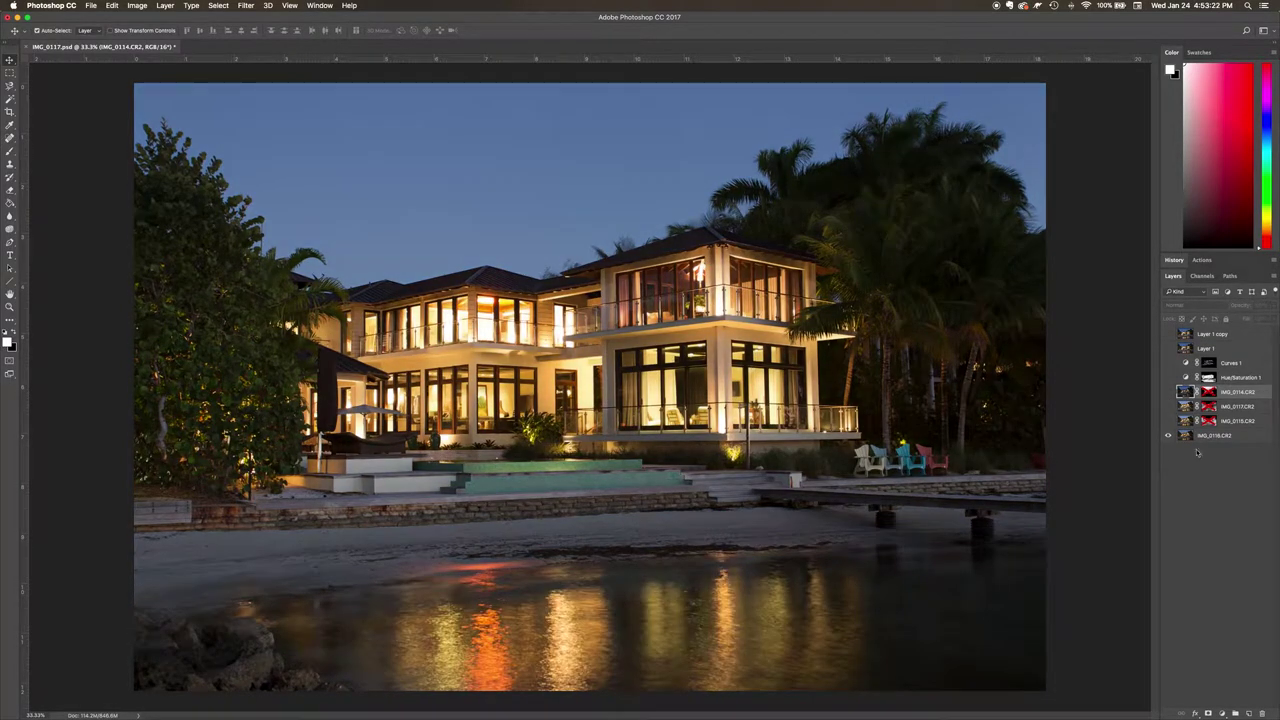
{"action": "right_click", "coordinate": [1201, 422]}
{"action": "left_click", "coordinate": [1182, 423]}
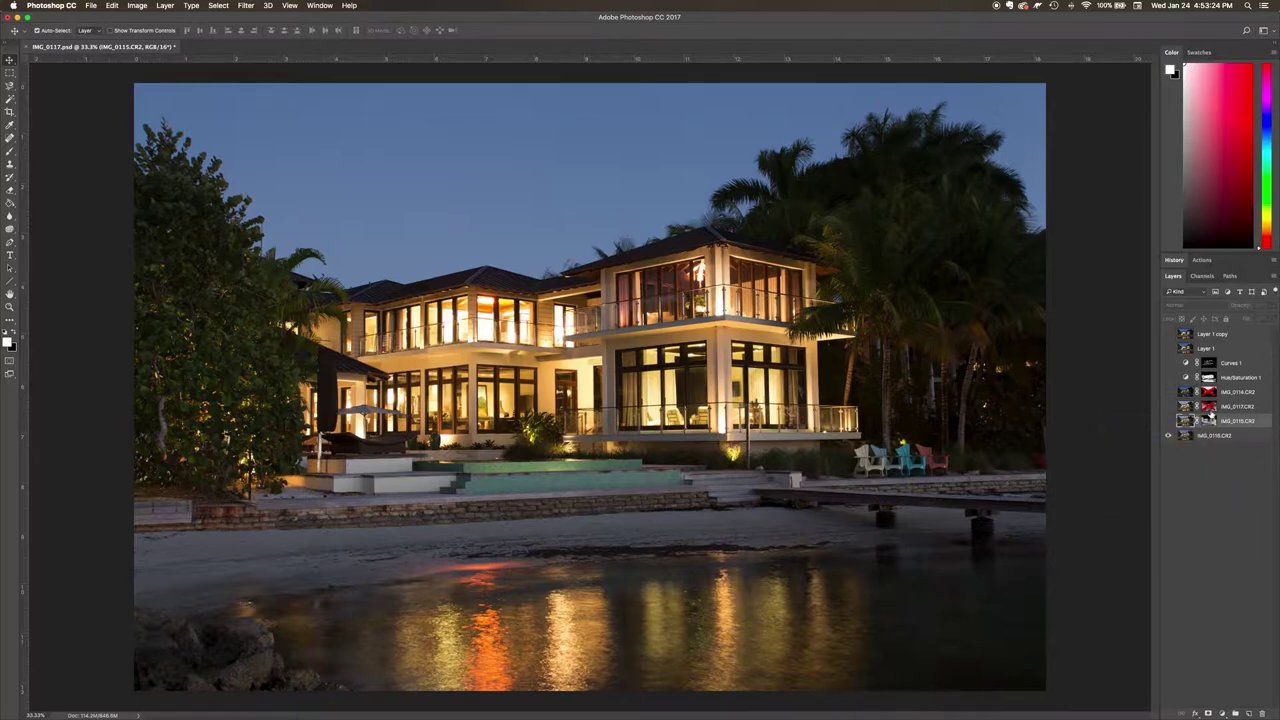
{"action": "right_click", "coordinate": [1208, 406]}
{"action": "left_click", "coordinate": [1180, 412]}
{"action": "right_click", "coordinate": [1208, 392]}
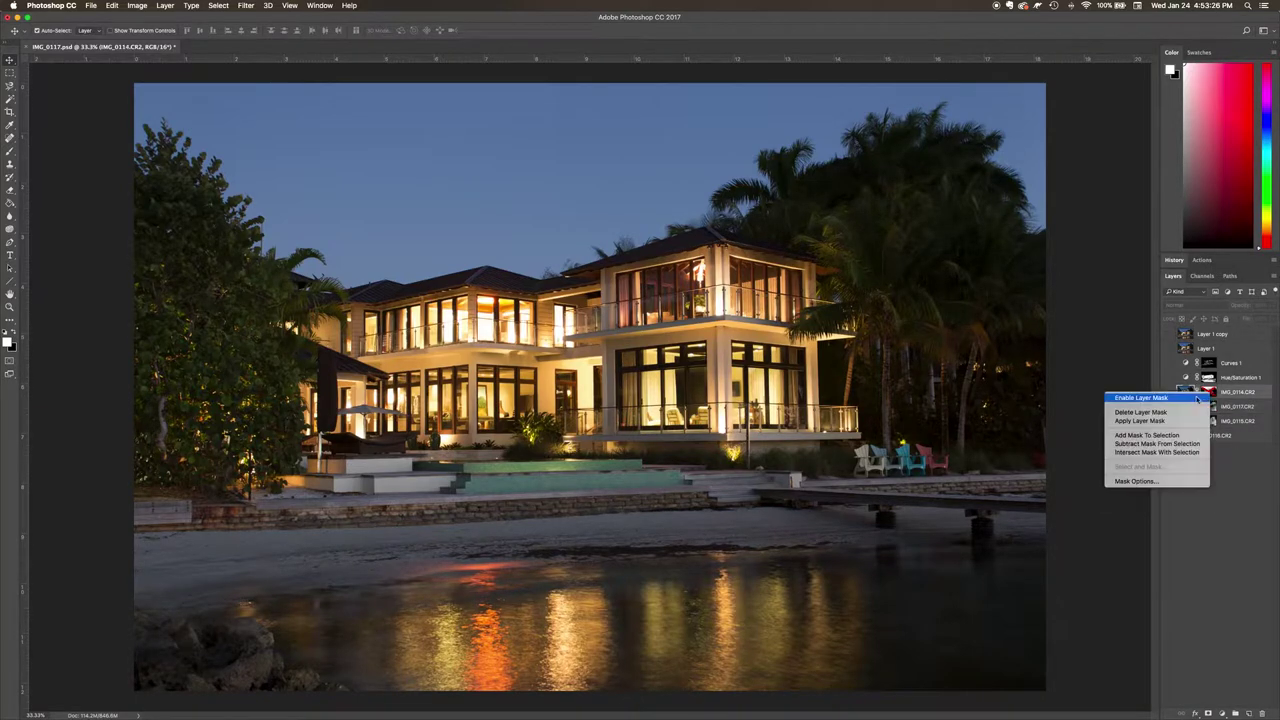
{"action": "left_click", "coordinate": [1150, 399]}
Compare the terrace with IMG_0115 and the water reflections with IMG_0117, leaving both visible.
{"action": "left_click", "coordinate": [1168, 421]}
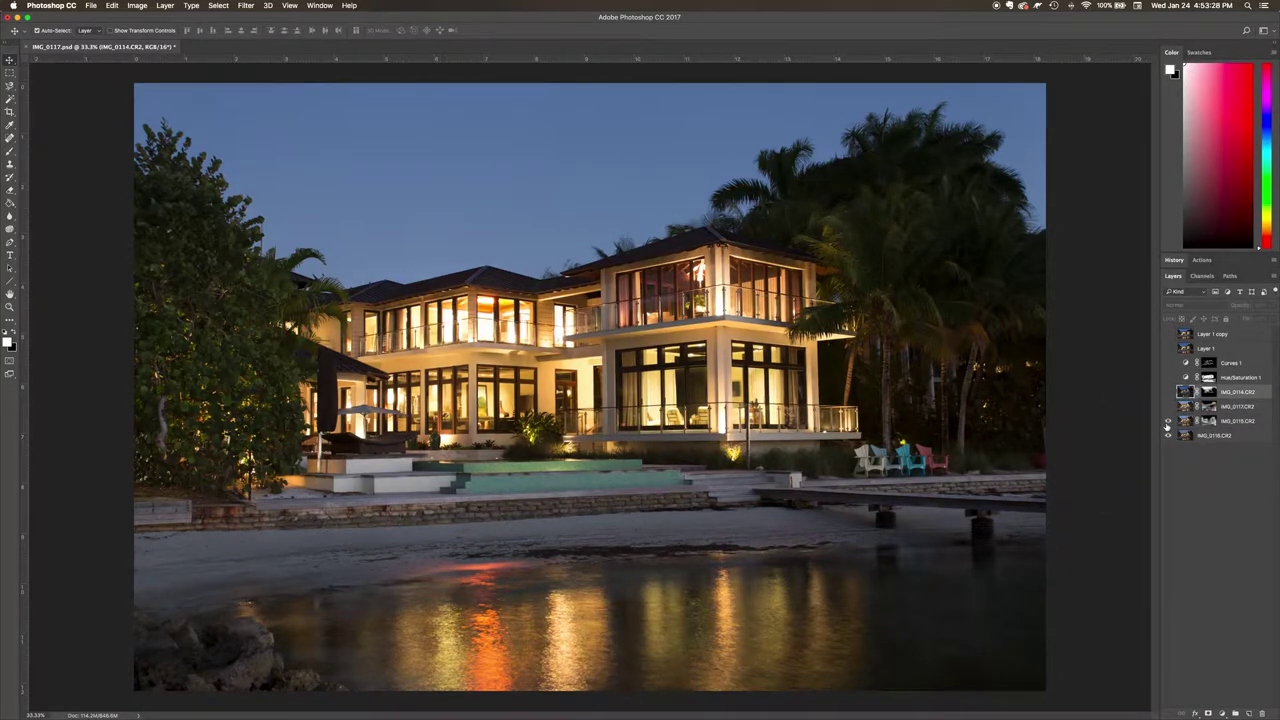
{"action": "left_click", "coordinate": [1182, 424]}
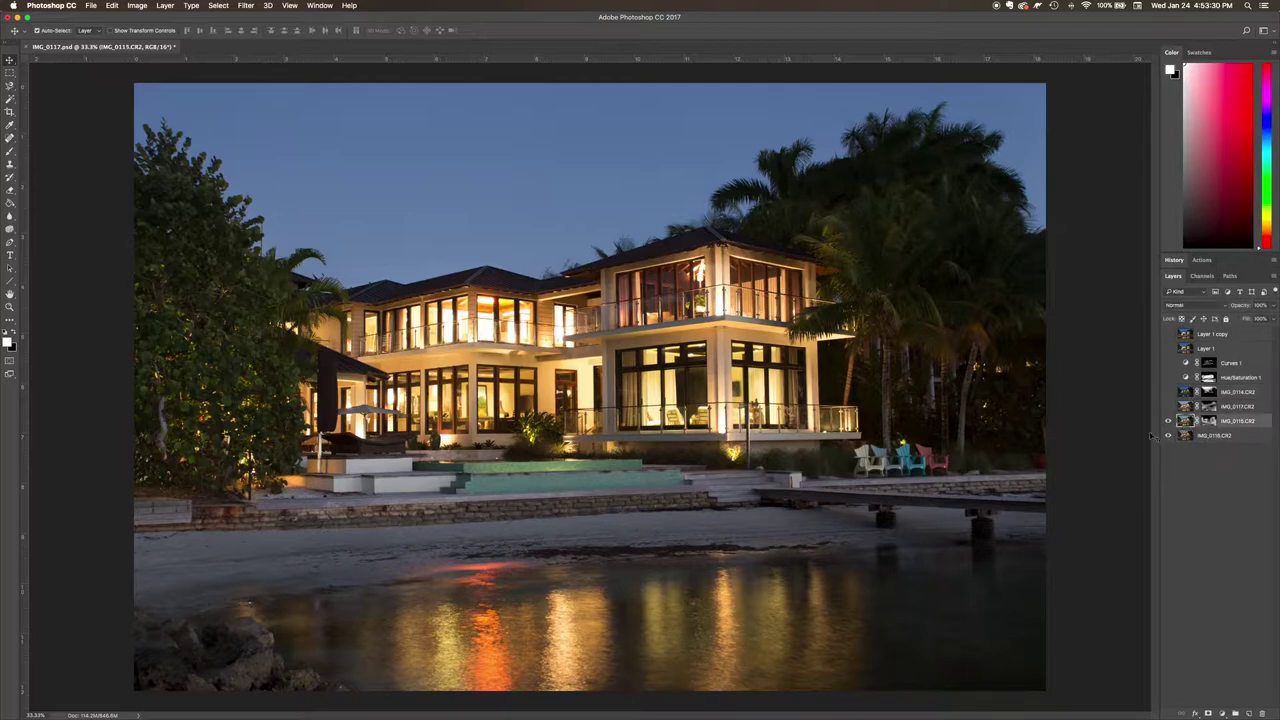
{"action": "left_click", "coordinate": [1168, 421]}
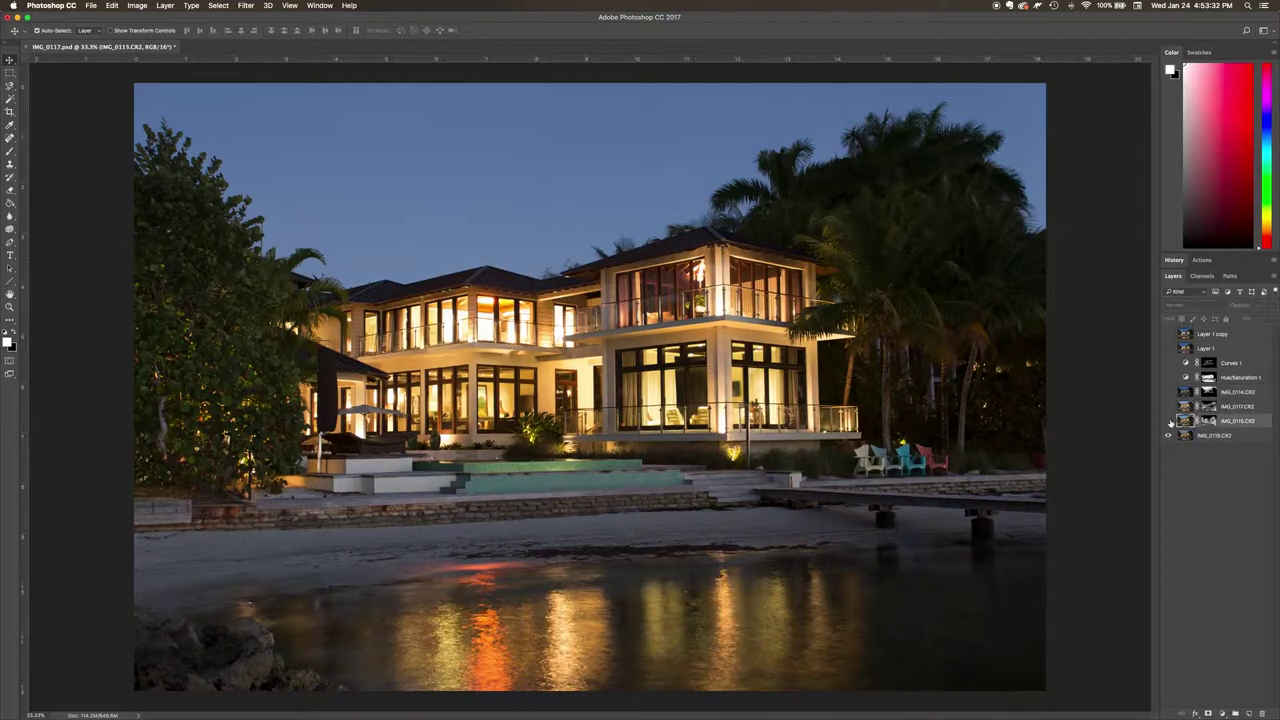
{"action": "left_click", "coordinate": [1168, 421]}
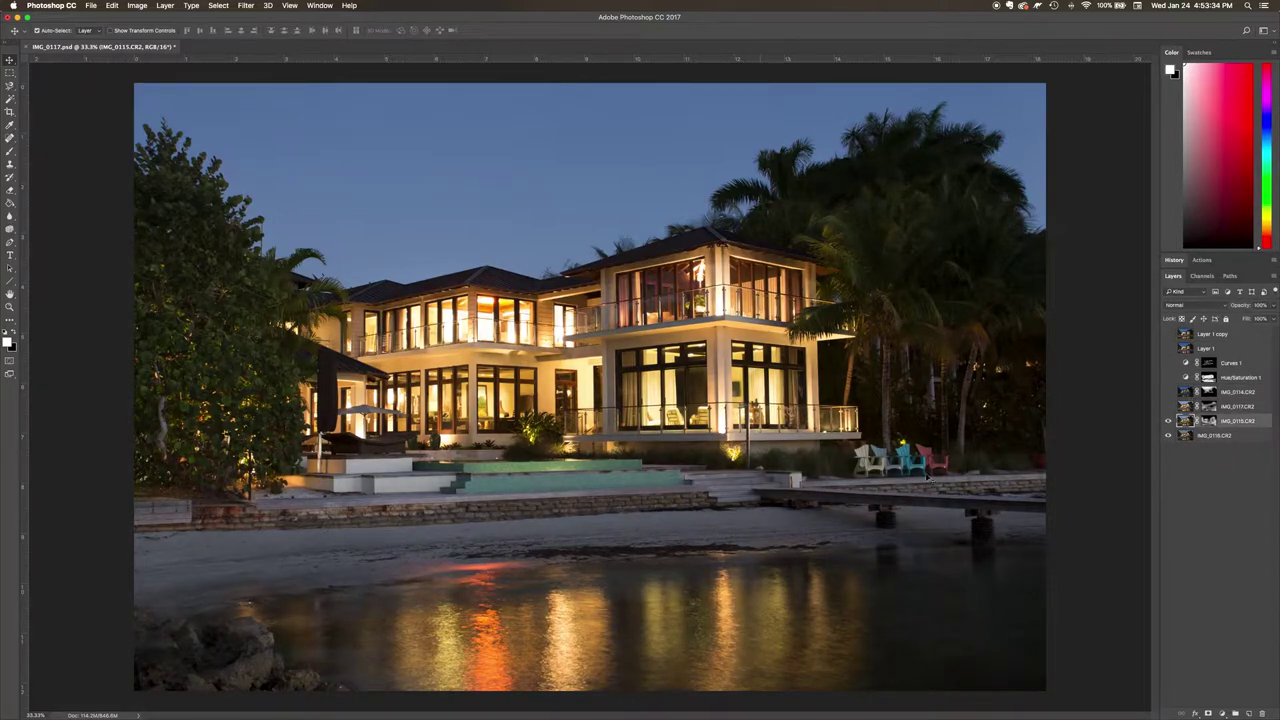
{"action": "left_click", "coordinate": [1167, 407]}
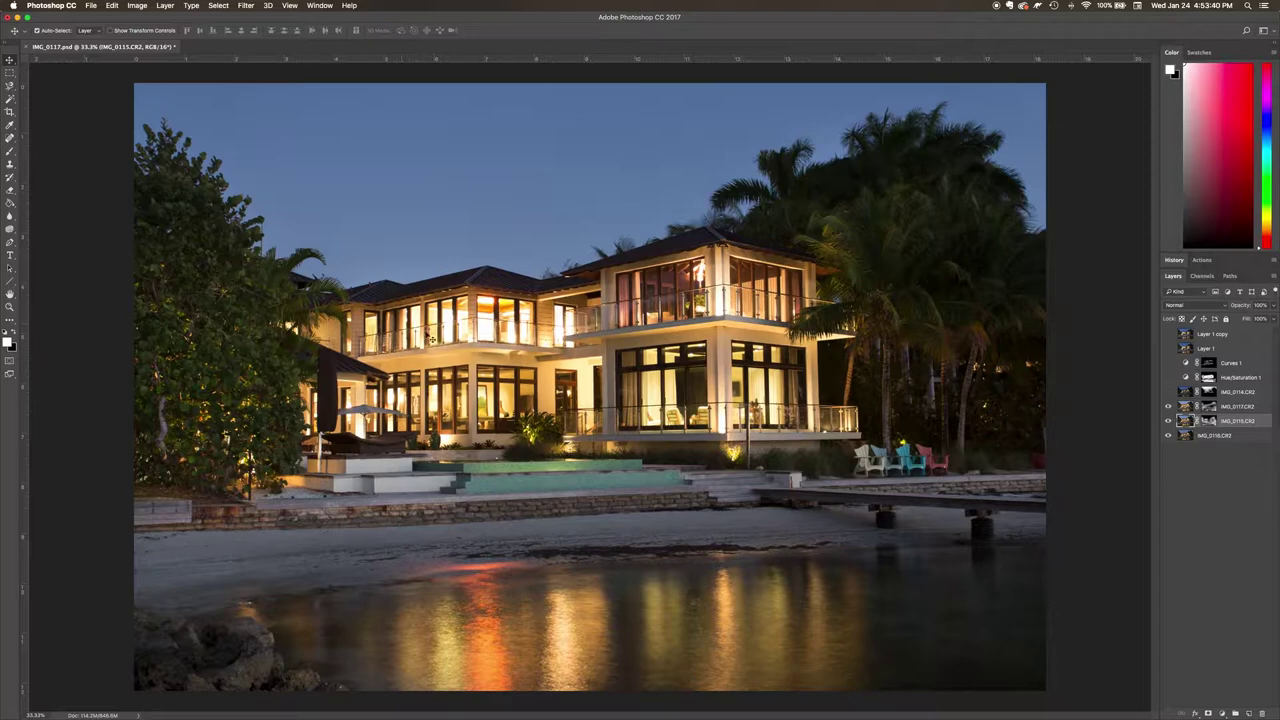
{"action": "left_click", "coordinate": [1168, 407]}
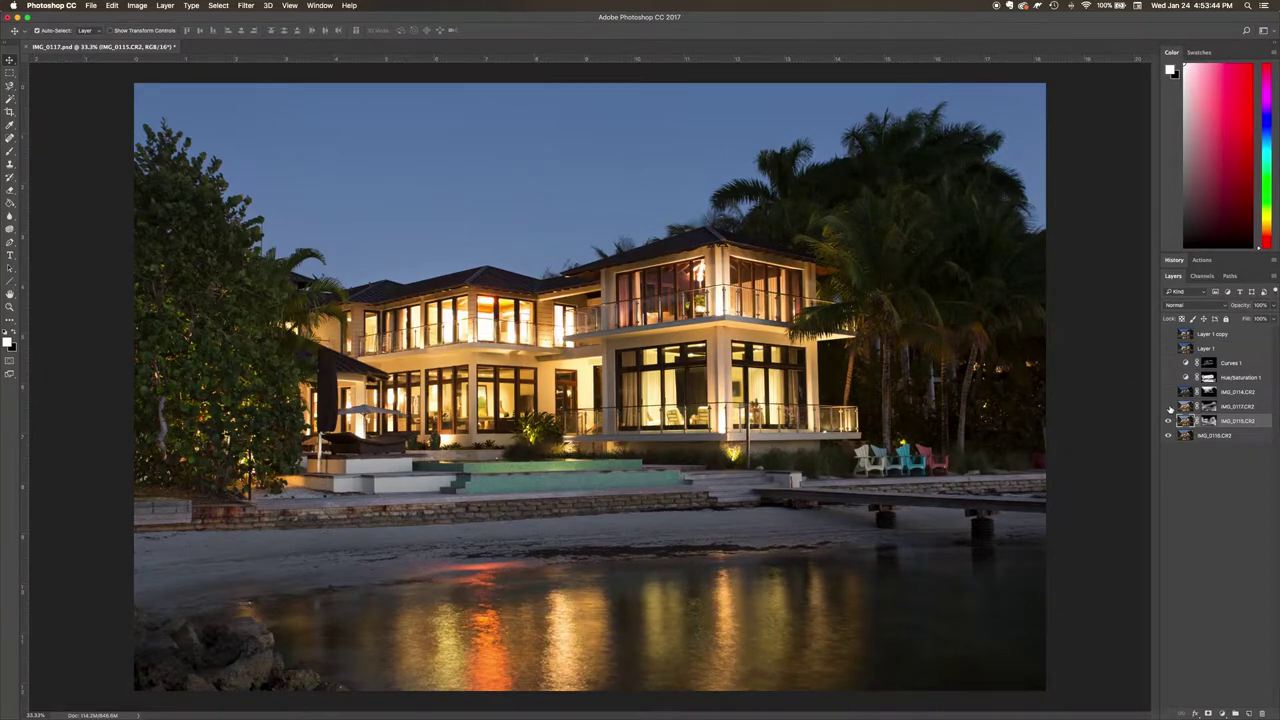
{"action": "left_click", "coordinate": [1169, 408]}
{"action": "left_click", "coordinate": [1169, 408]}
{"action": "left_click", "coordinate": [1169, 408]}
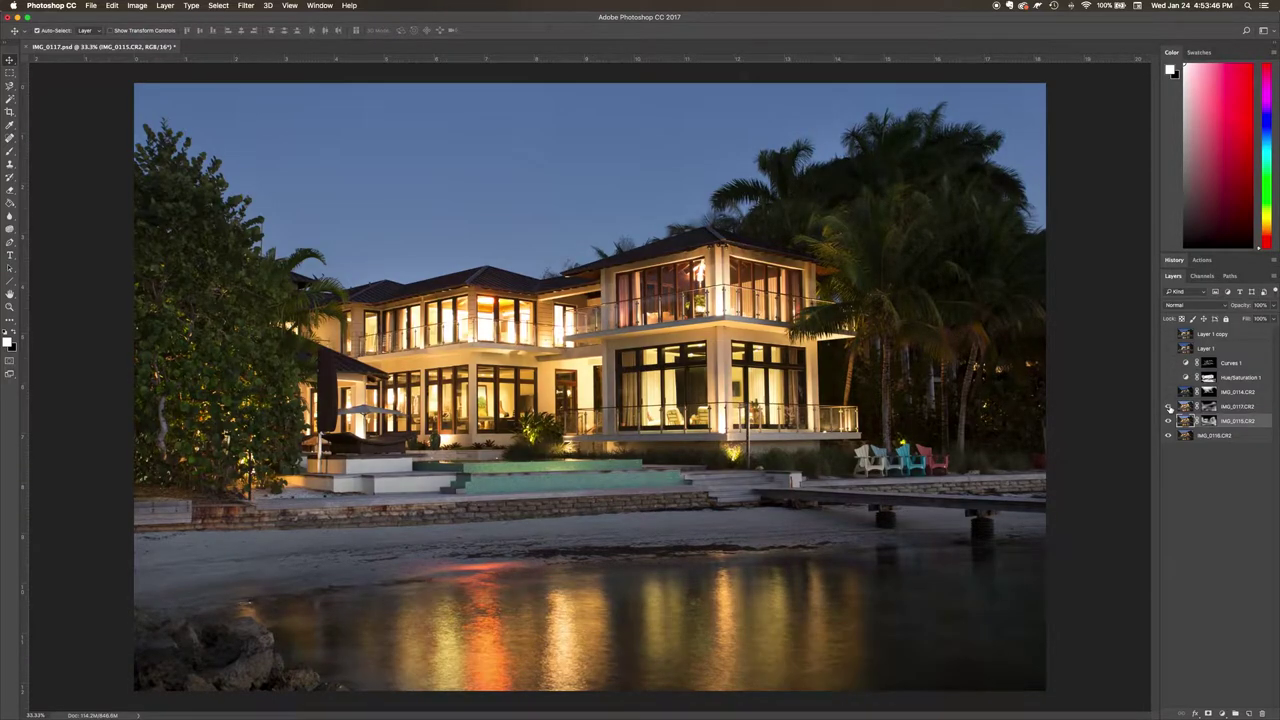
{"action": "left_click", "coordinate": [1169, 408]}
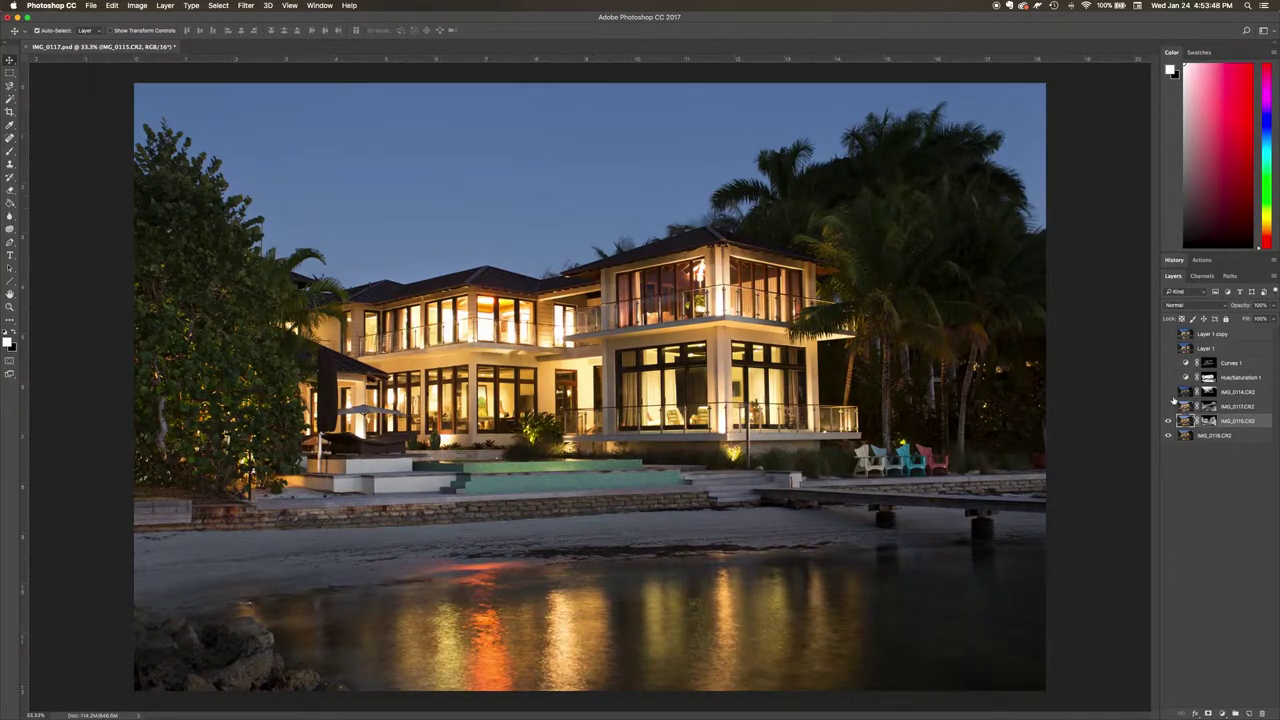
{"action": "left_click", "coordinate": [1169, 406]}
Compare the sky with and without IMG_0114, ending with it hidden.
{"action": "left_click", "coordinate": [1169, 393]}
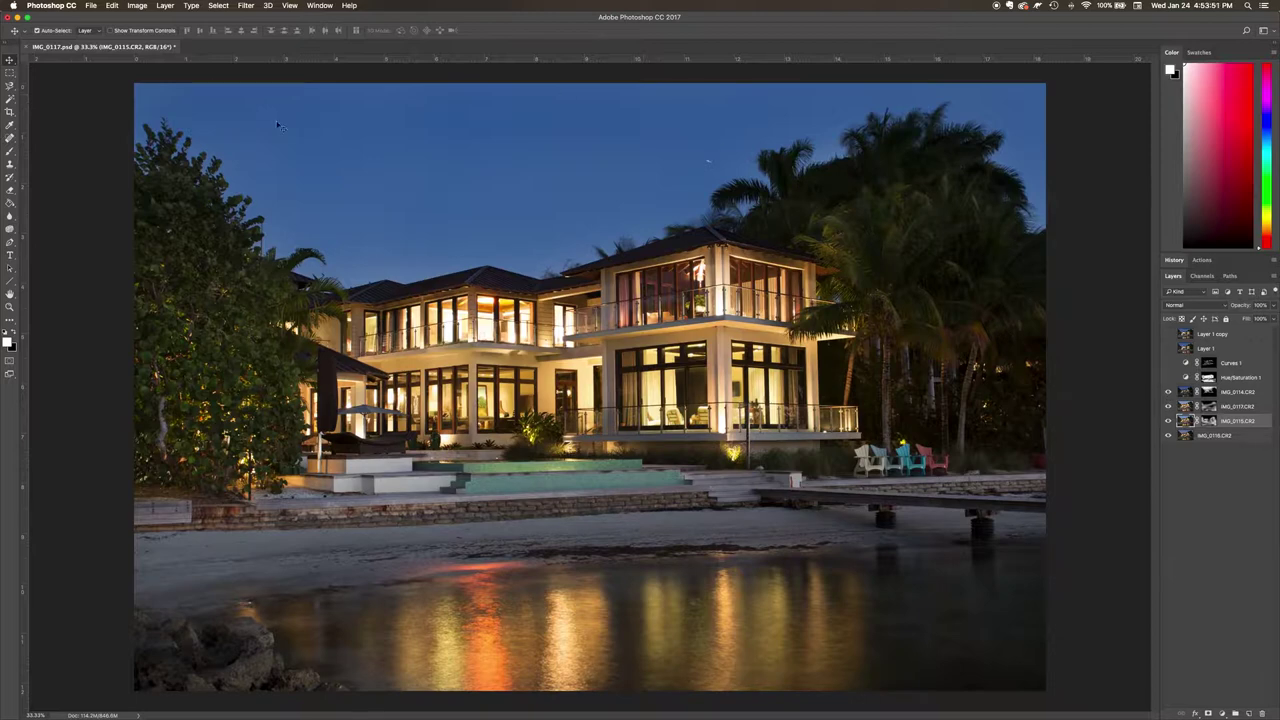
{"action": "left_click", "coordinate": [1169, 393]}
{"action": "left_click", "coordinate": [1168, 393]}
{"action": "left_click", "coordinate": [1167, 405]}
{"action": "left_click", "coordinate": [1167, 391]}
{"action": "left_click", "coordinate": [1168, 392]}
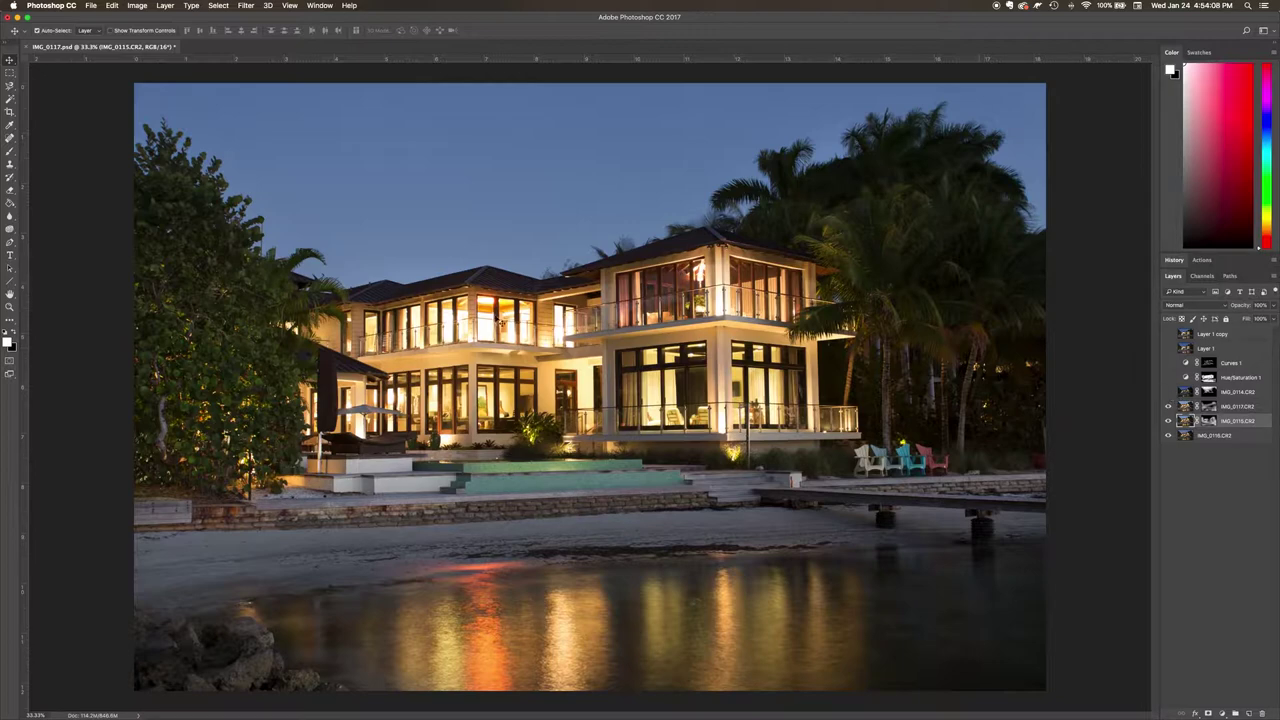
{"action": "left_click", "coordinate": [1168, 392]}
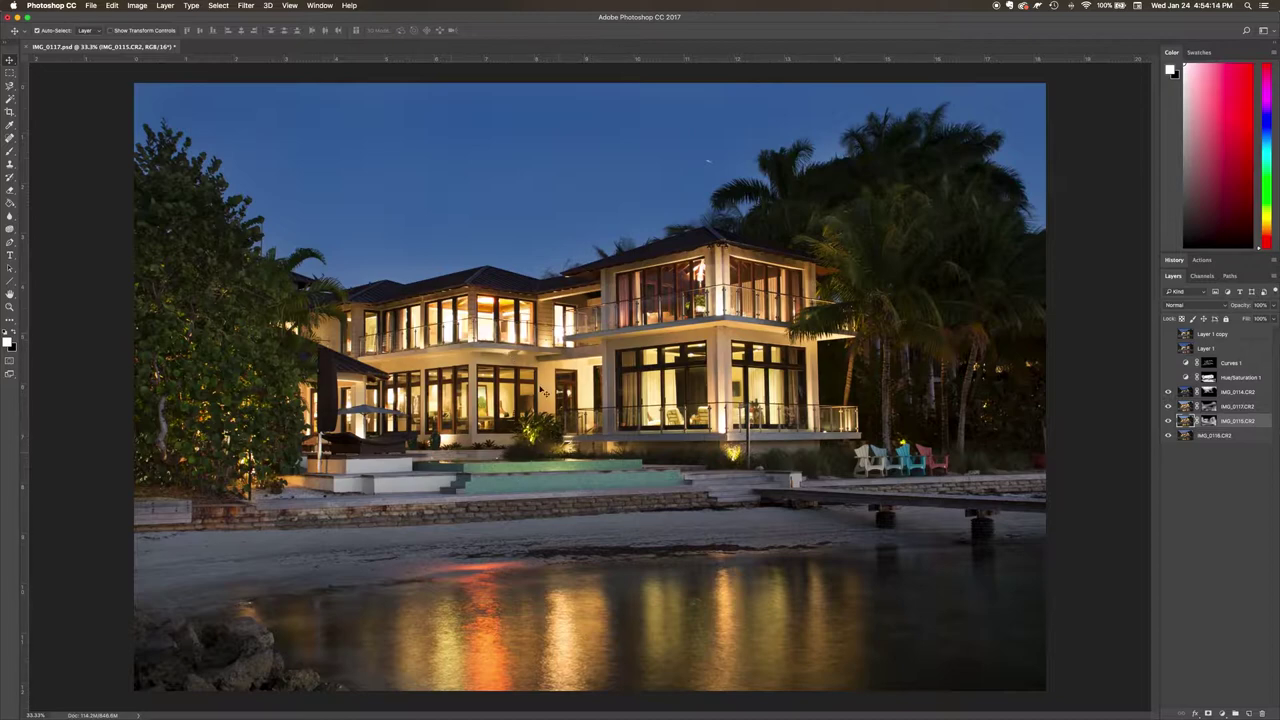
{"action": "left_click", "coordinate": [1168, 392]}
Show IMG_0114, Layer 1 and Layer 1 copy to compare, then hide everything above IMG_0116.
{"action": "left_click", "coordinate": [1168, 392]}
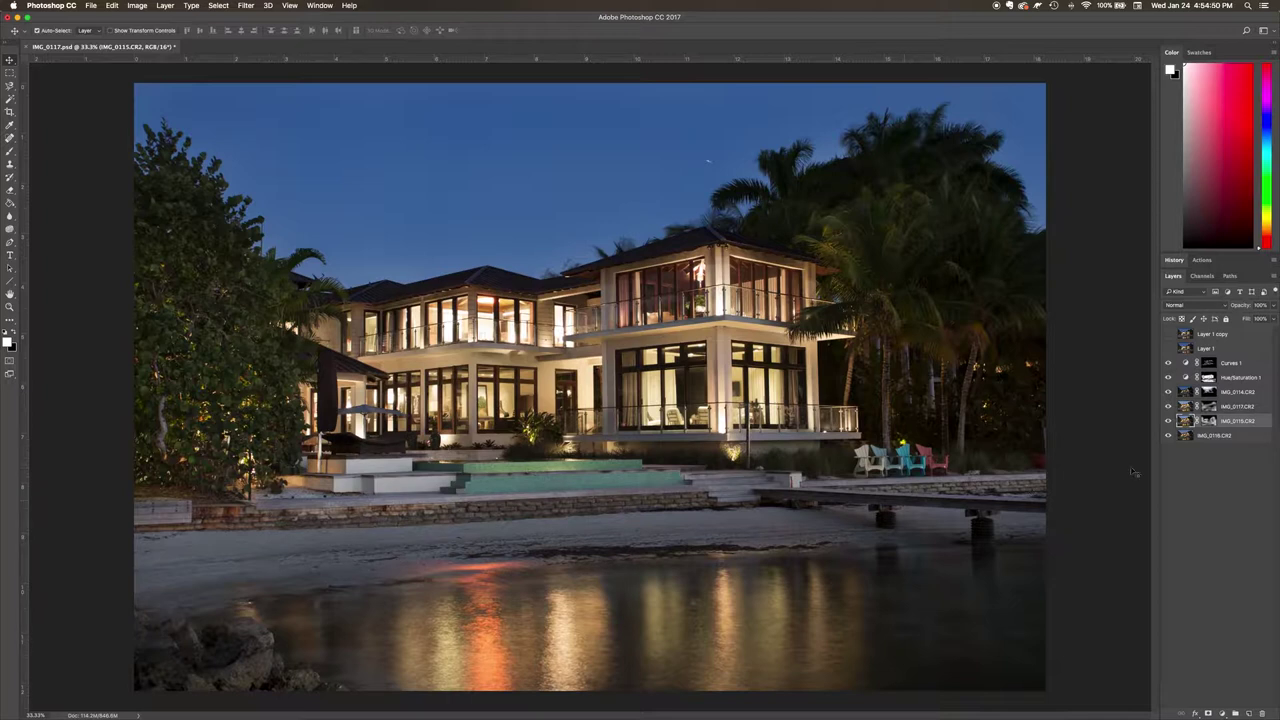
{"action": "left_click", "coordinate": [1167, 348]}
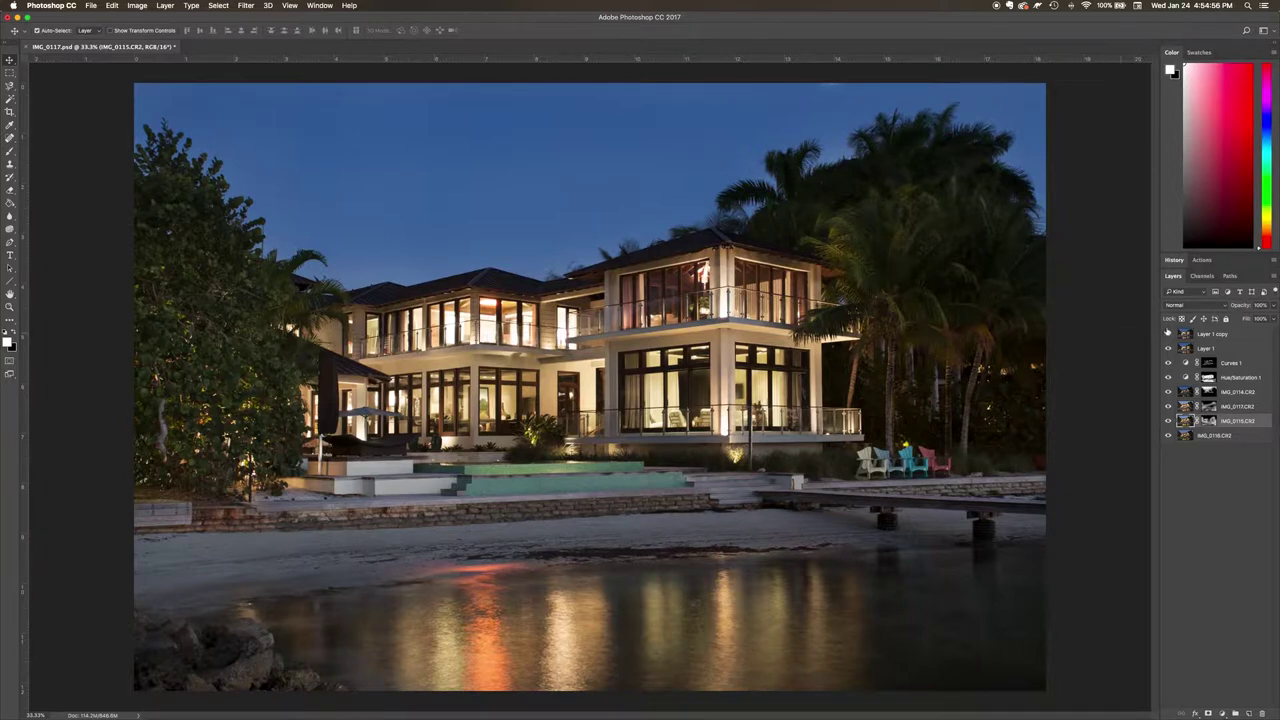
{"action": "left_click", "coordinate": [1168, 333]}
{"action": "left_click", "coordinate": [1167, 335]}
{"action": "left_click_drag", "start_coordinate": [1169, 335], "coordinate": [1170, 424]}
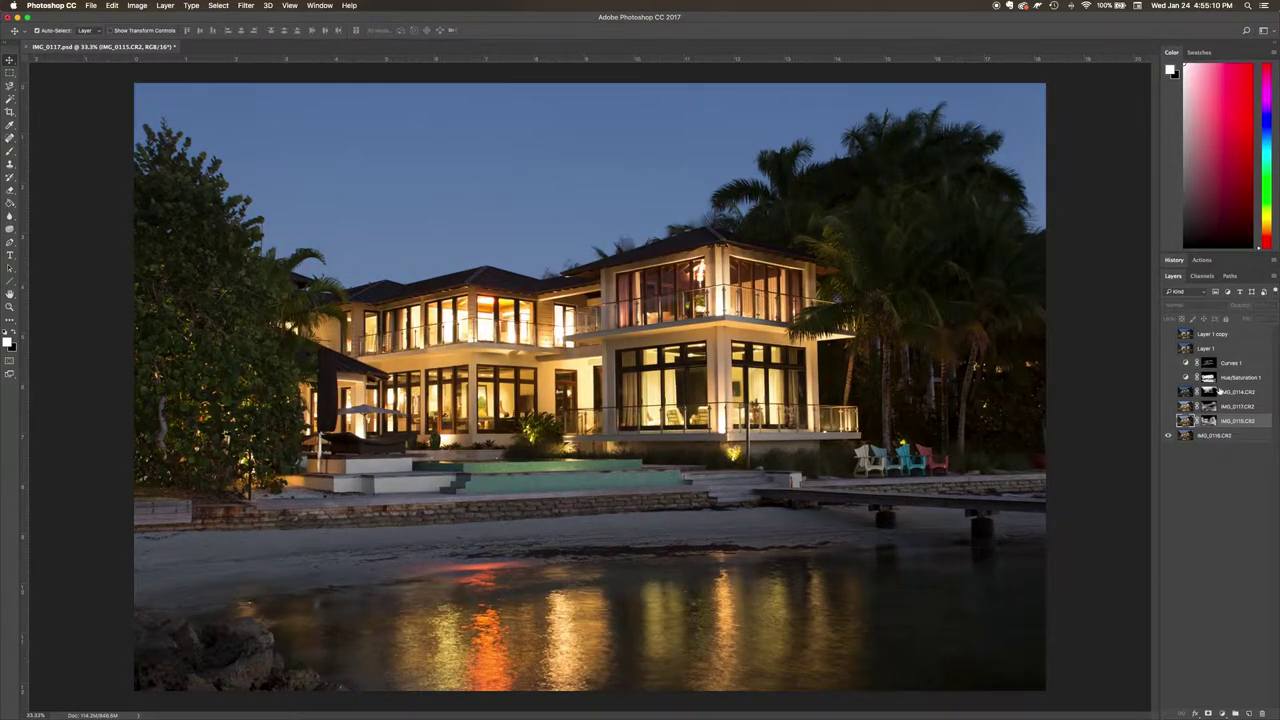
Turn IMG_0115 back on over the base and target its layer pixels rather than its mask.
{"action": "left_click", "coordinate": [1168, 421]}
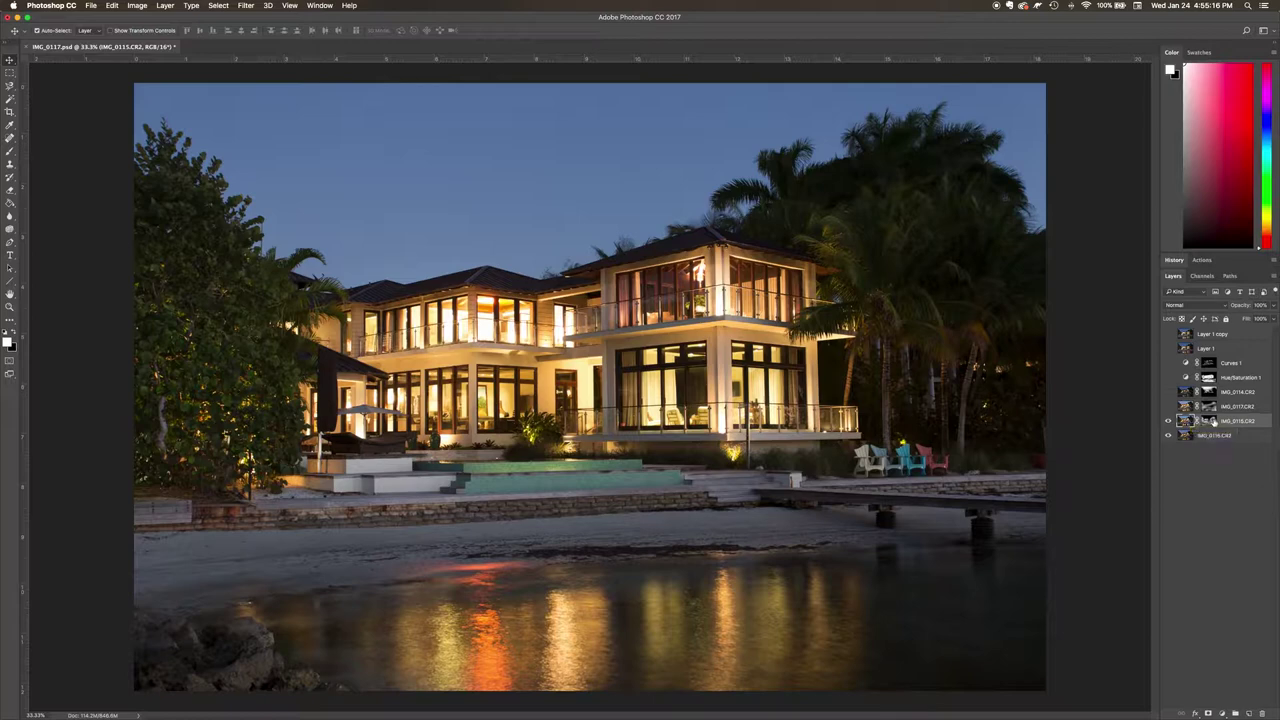
{"action": "left_click", "coordinate": [1209, 421]}
{"action": "left_click", "coordinate": [1184, 421]}
{"action": "left_click", "coordinate": [1209, 421]}
{"action": "left_click", "coordinate": [1184, 421]}
Duplicate the IMG_0115.CR2 layer to create IMG_0115.CR2 copy.
{"action": "left_click", "coordinate": [1169, 422]}
{"action": "left_click", "coordinate": [1169, 422]}
{"action": "right_click", "coordinate": [1240, 425]}
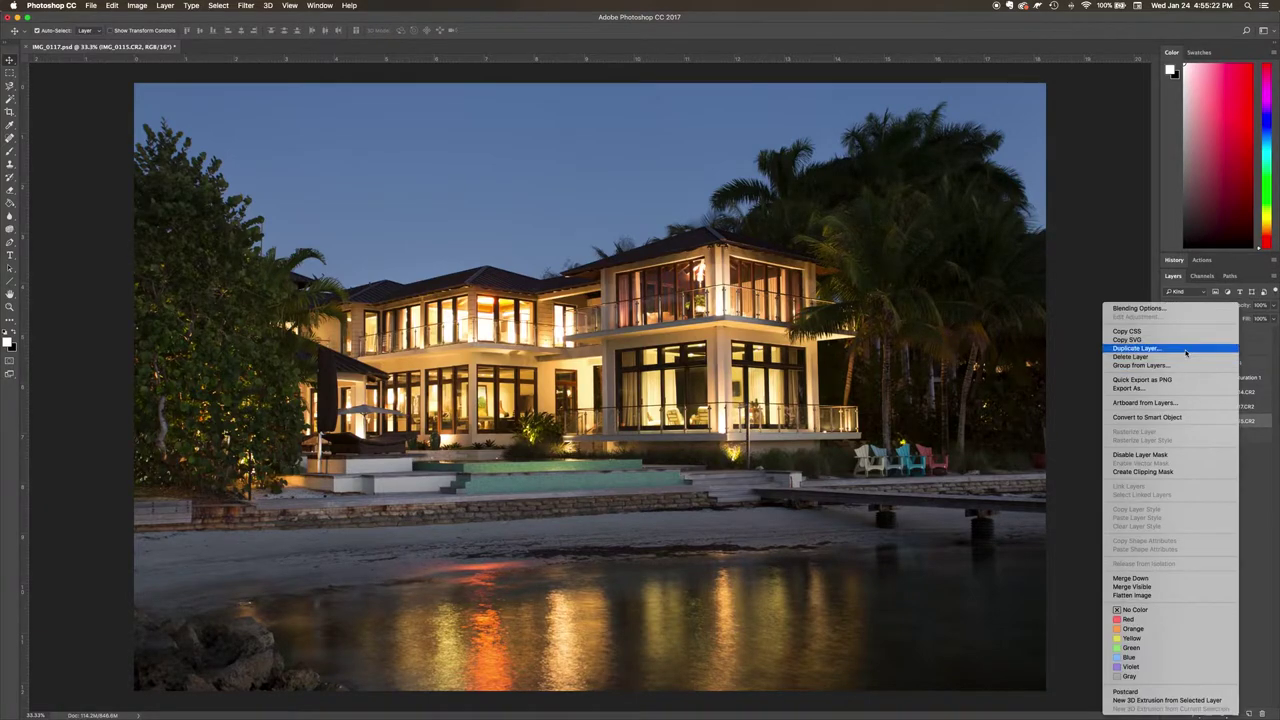
{"action": "left_click", "coordinate": [1186, 354]}
{"action": "left_click", "coordinate": [455, 189]}
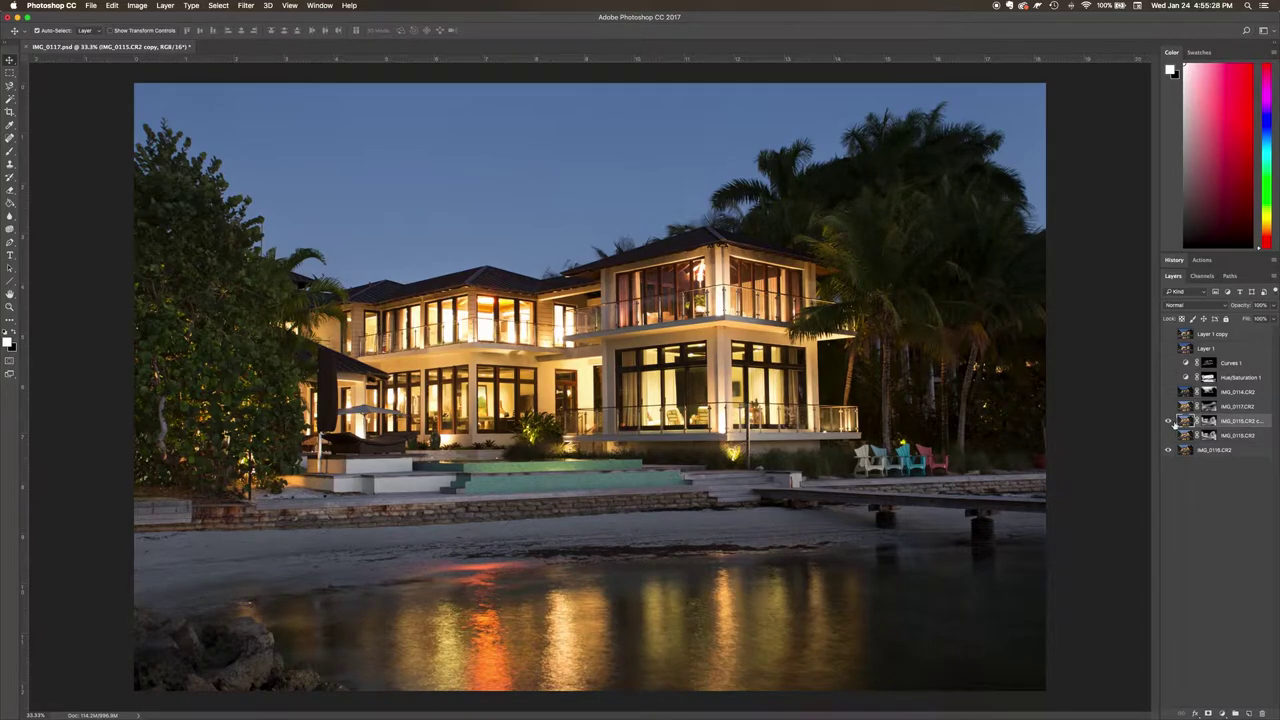
Delete the copy's layer mask, then hide the copy to compare against IMG_0116.
{"action": "left_click", "coordinate": [1208, 421]}
{"action": "right_click", "coordinate": [1208, 421]}
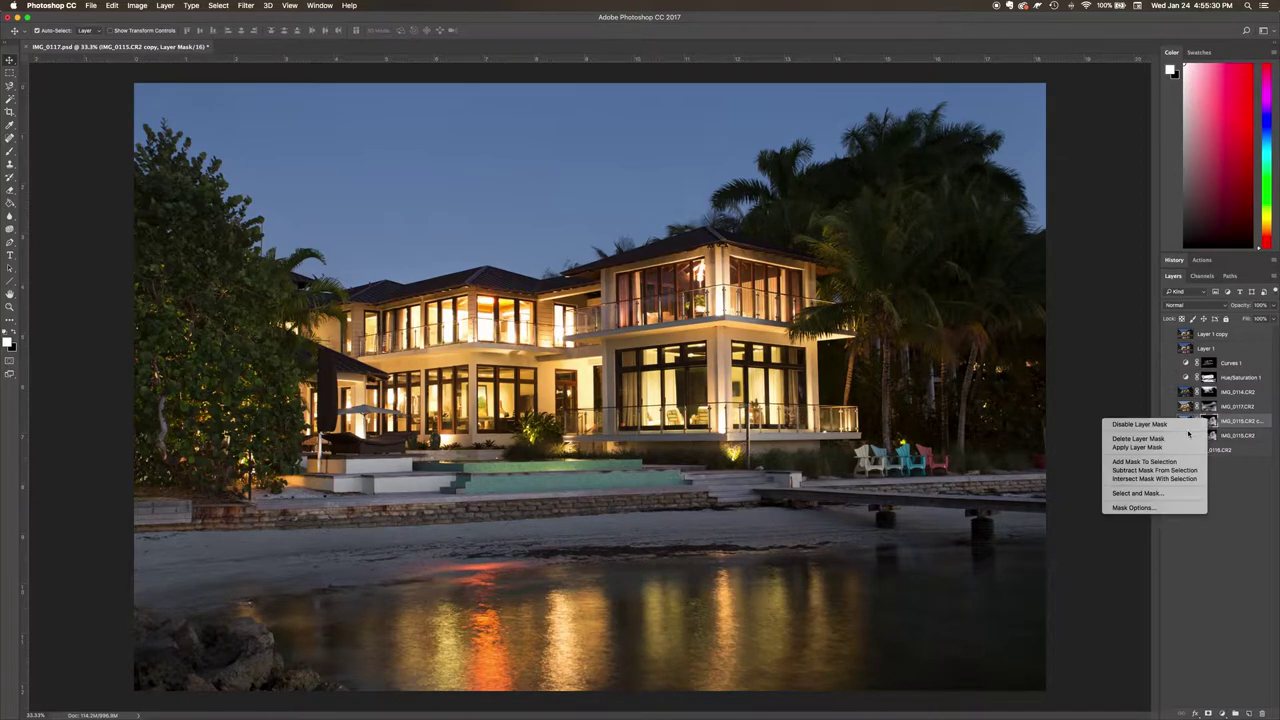
{"action": "left_click", "coordinate": [1189, 438]}
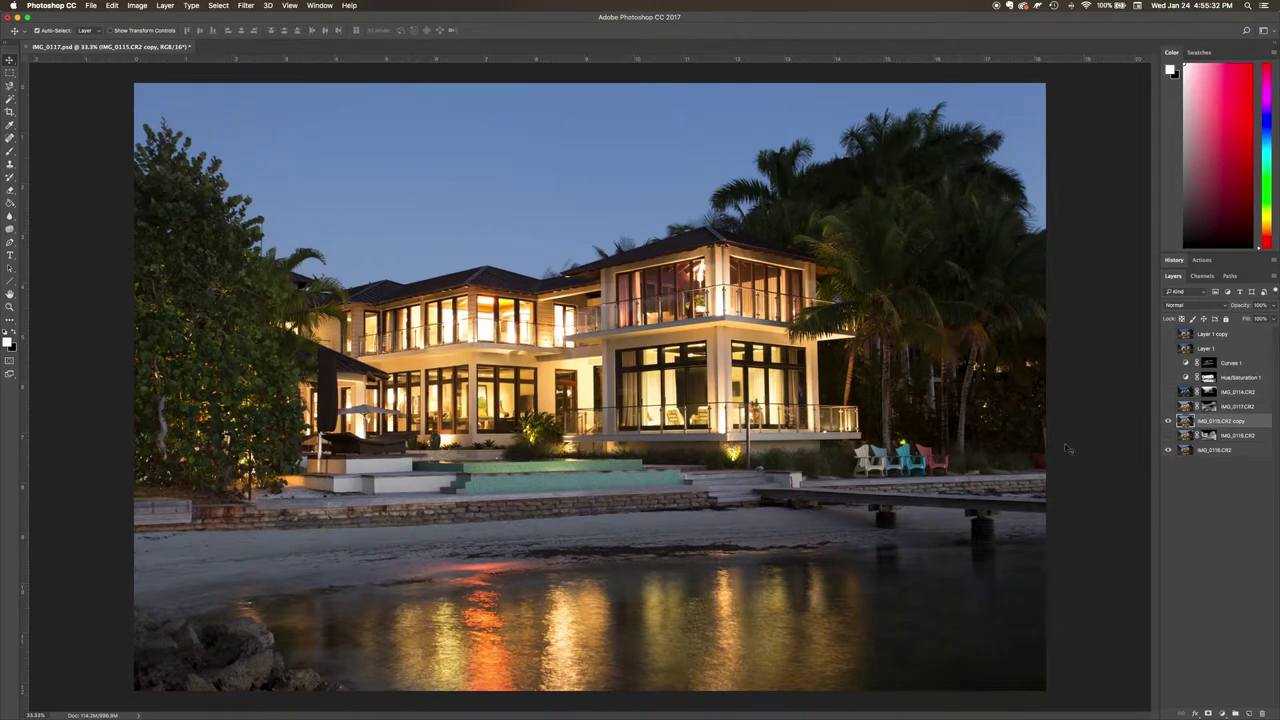
{"action": "left_click", "coordinate": [1170, 450]}
{"action": "left_click", "coordinate": [1168, 421]}
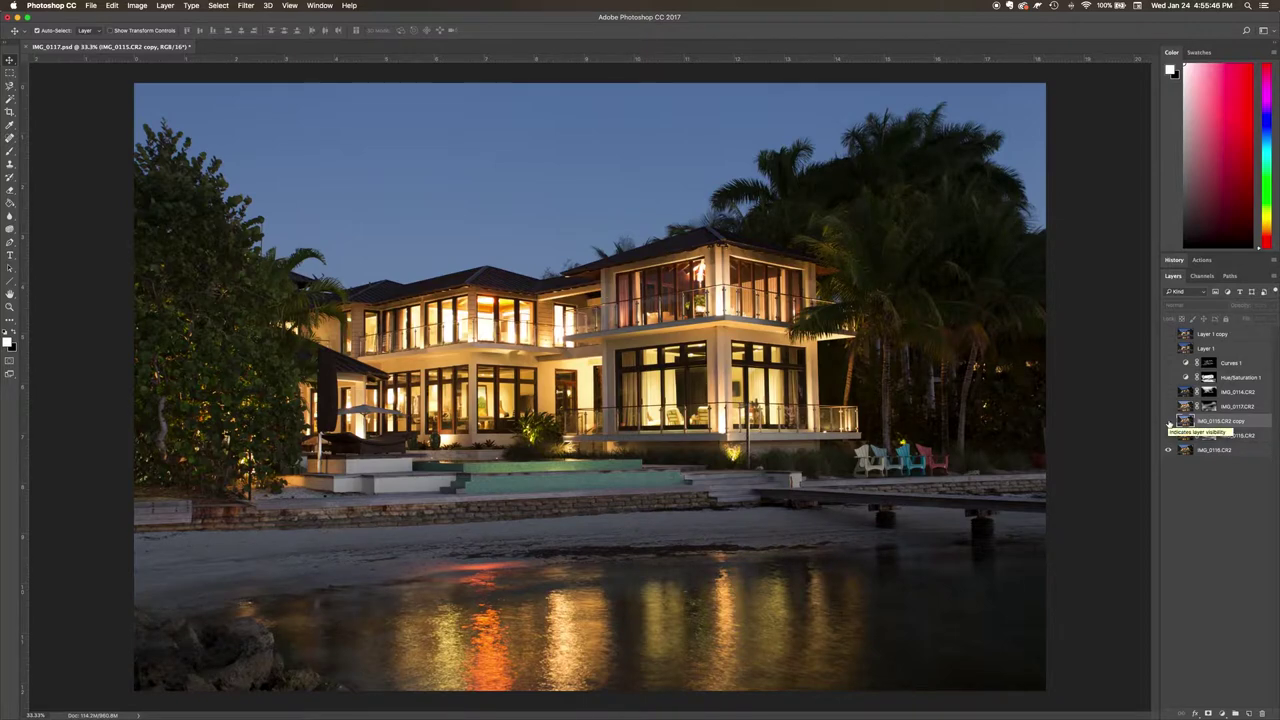
Compare the image with and without the brighter IMG_0115.CR2 copy, then give it a black mask.
{"action": "left_click", "coordinate": [1169, 423]}
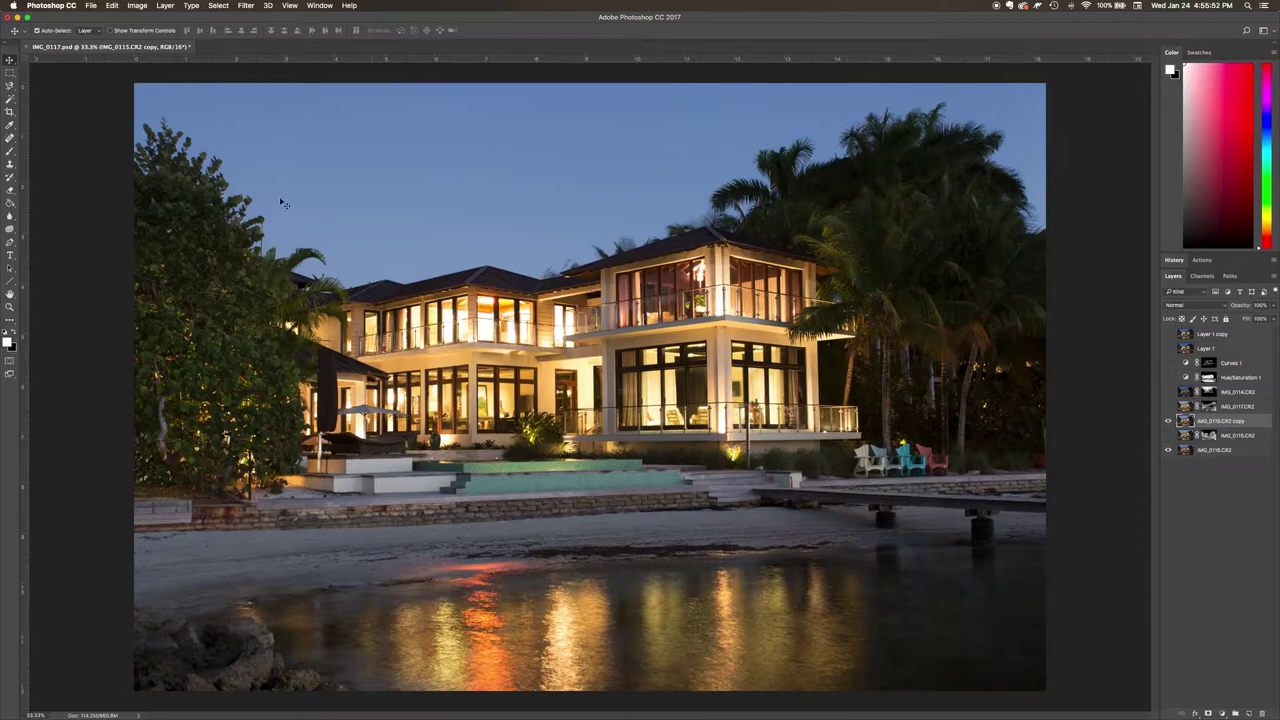
{"action": "left_click", "coordinate": [1168, 421]}
{"action": "left_click", "coordinate": [1168, 421]}
{"action": "left_click", "coordinate": [1168, 421]}
{"action": "left_click", "coordinate": [1168, 421]}
{"action": "left_click", "coordinate": [1168, 421]}
{"action": "left_click", "coordinate": [1168, 421]}
{"action": "left_click", "coordinate": [1168, 421]}
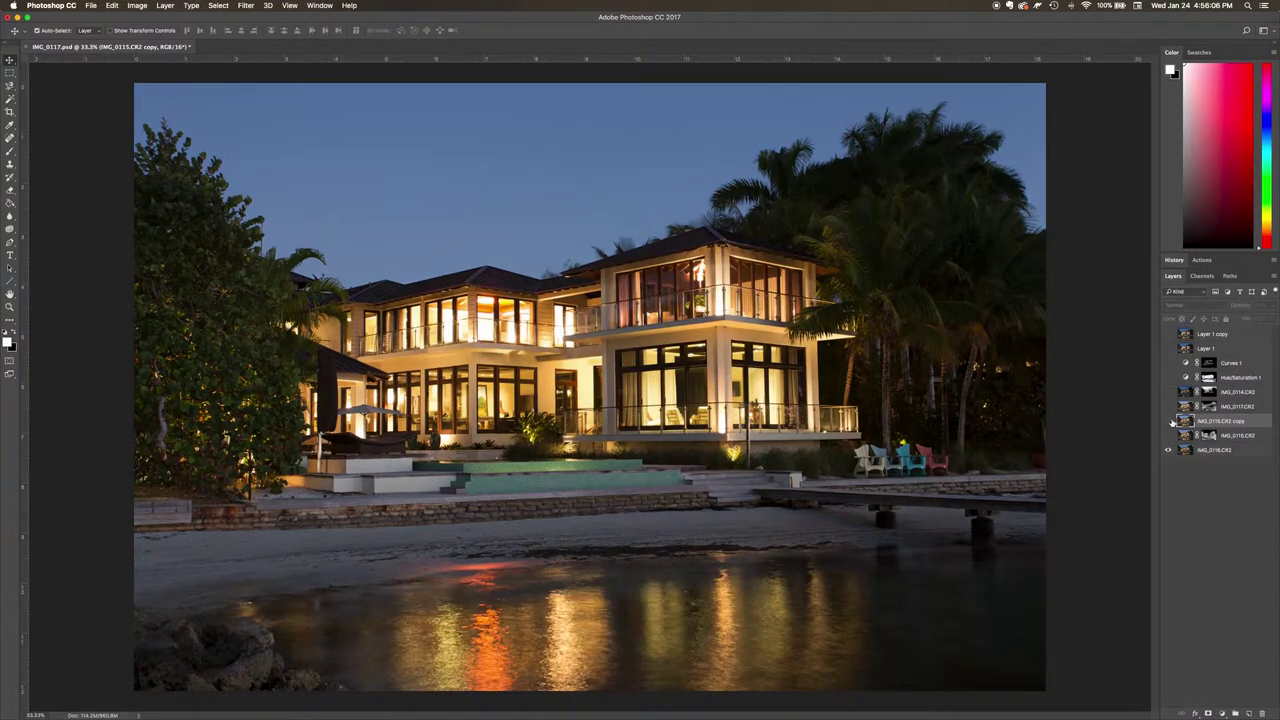
{"action": "left_click", "coordinate": [1168, 421]}
{"action": "mouse_move", "coordinate": [1196, 714]}
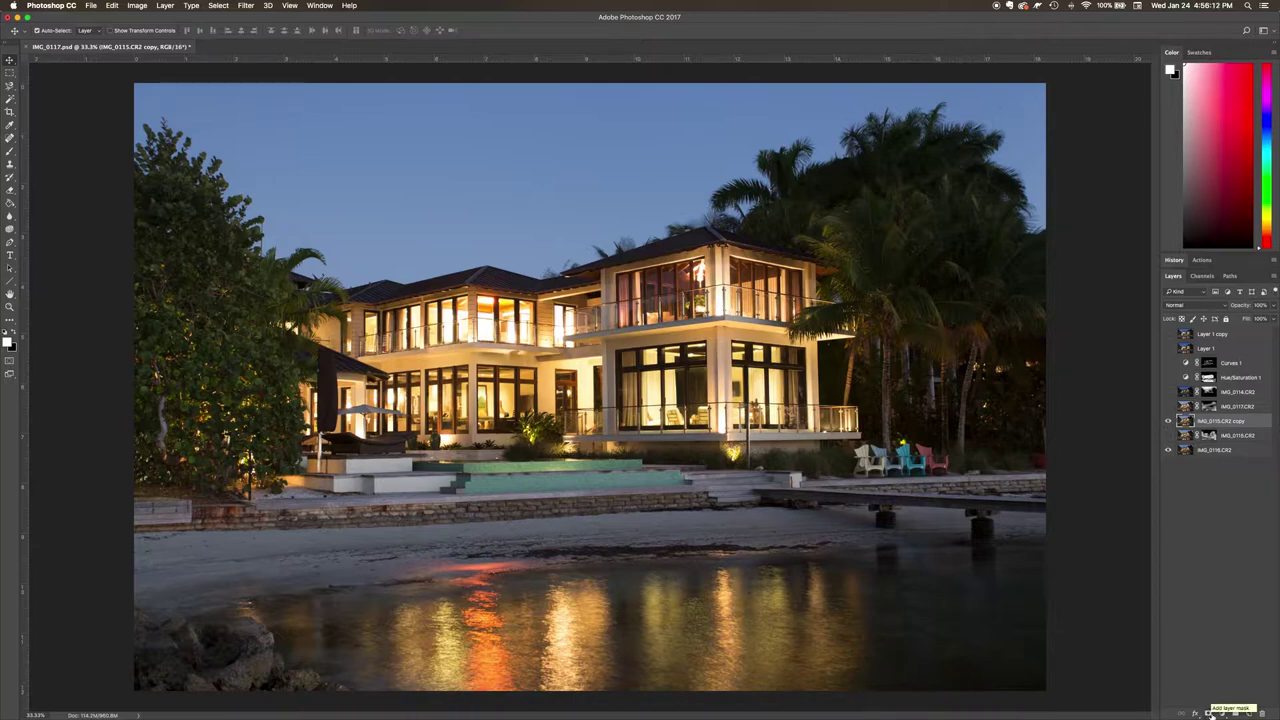
{"action": "left_click", "coordinate": [1210, 711], "text": "alt"}
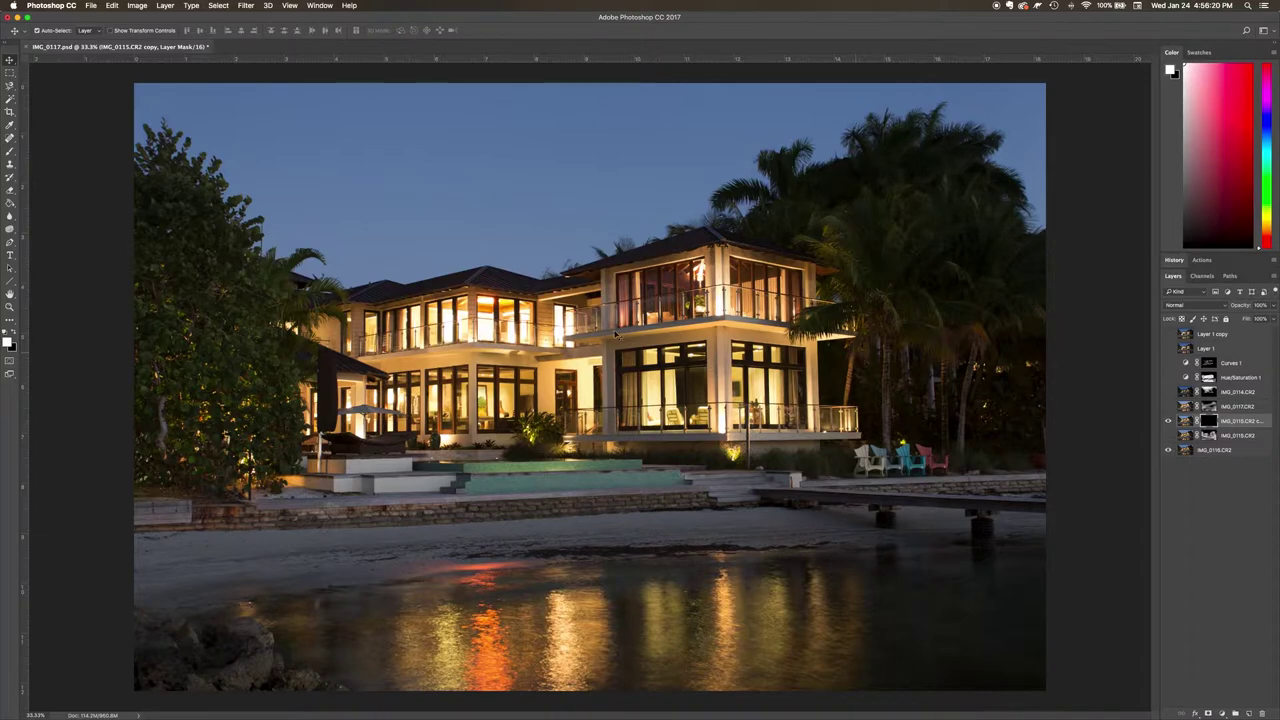
Set up a 0% hardness brush and enlarge it to 1000 px.
{"action": "key", "text": "b"}
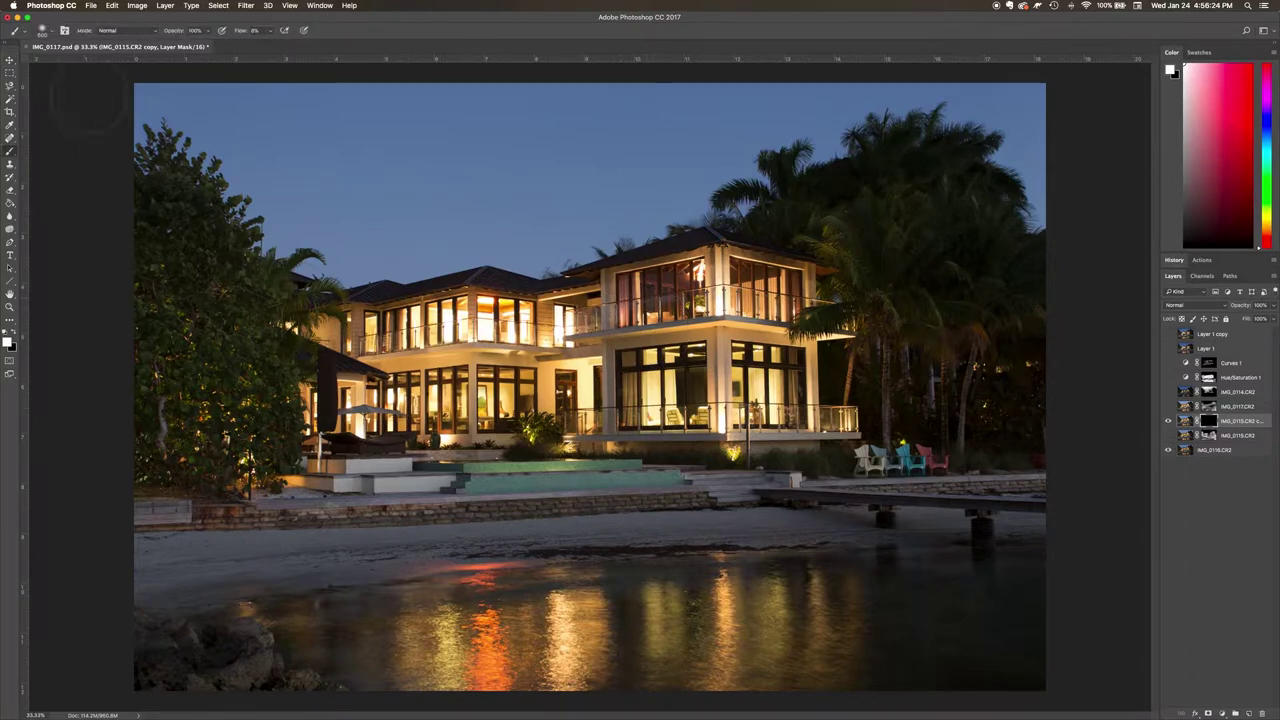
{"action": "left_click", "coordinate": [54, 32]}
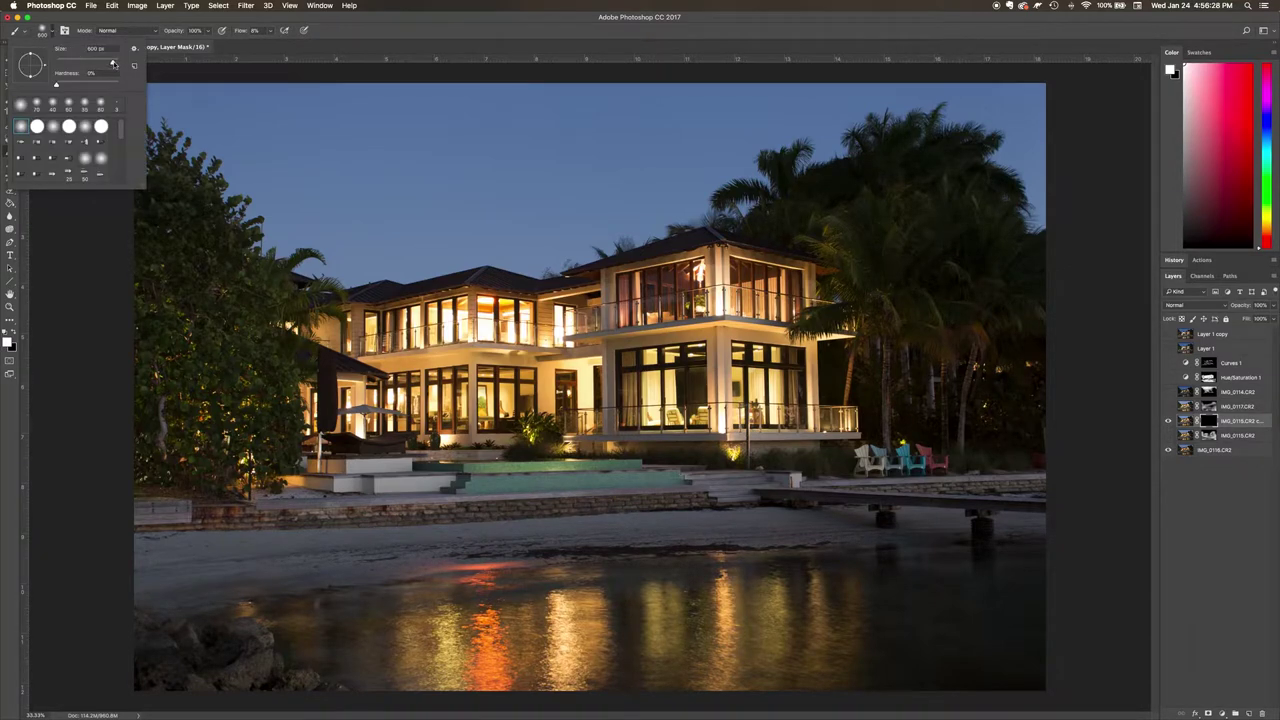
{"action": "left_click_drag", "start_coordinate": [113, 64], "coordinate": [111, 64]}
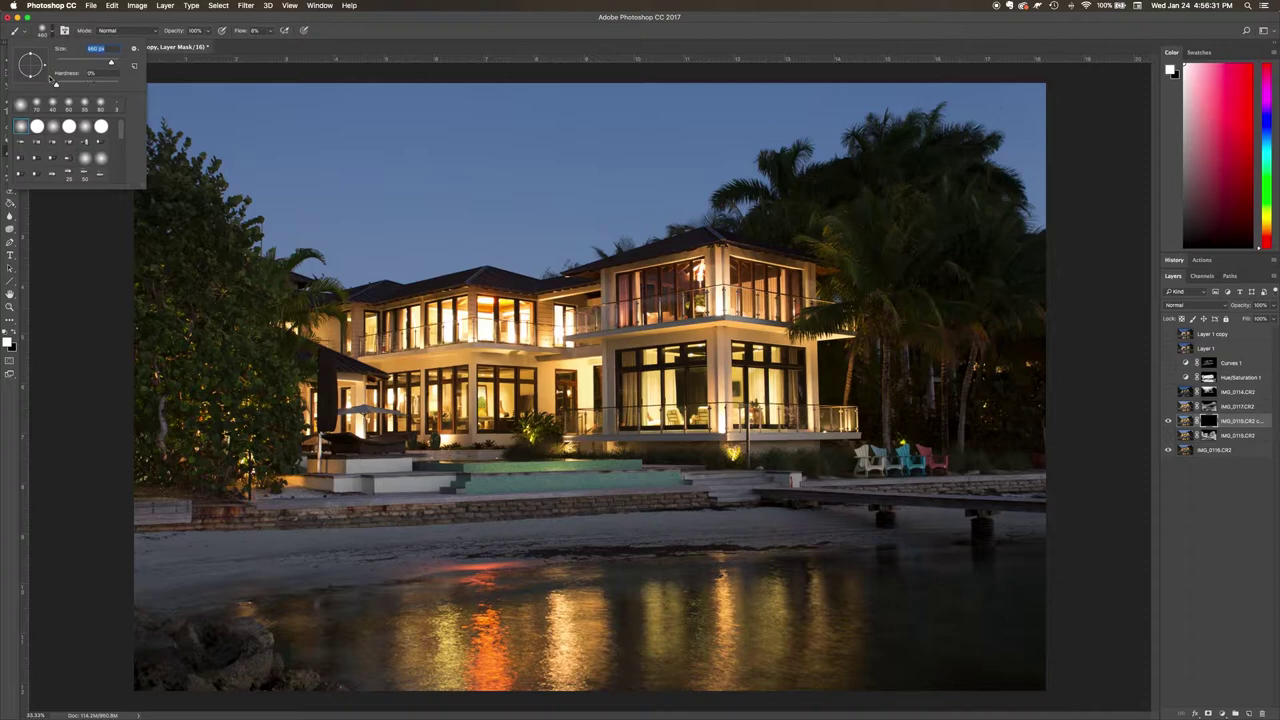
{"action": "left_click", "coordinate": [47, 87]}
{"action": "left_click", "coordinate": [117, 20]}
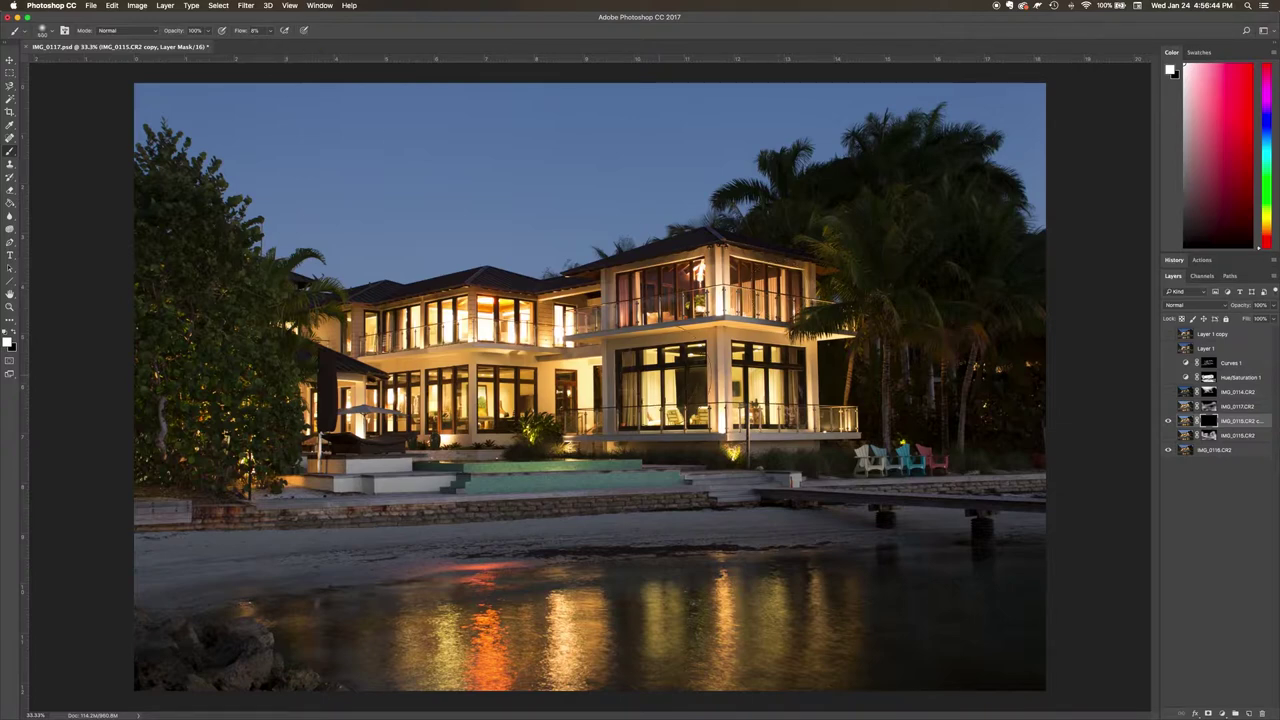
{"action": "key", "text": "bracketright"}
{"action": "key", "text": "bracketright"}
Make white the painting colour.
{"action": "key", "text": "x"}
{"action": "left_click", "coordinate": [13, 342]}
{"action": "left_click", "coordinate": [13, 341]}
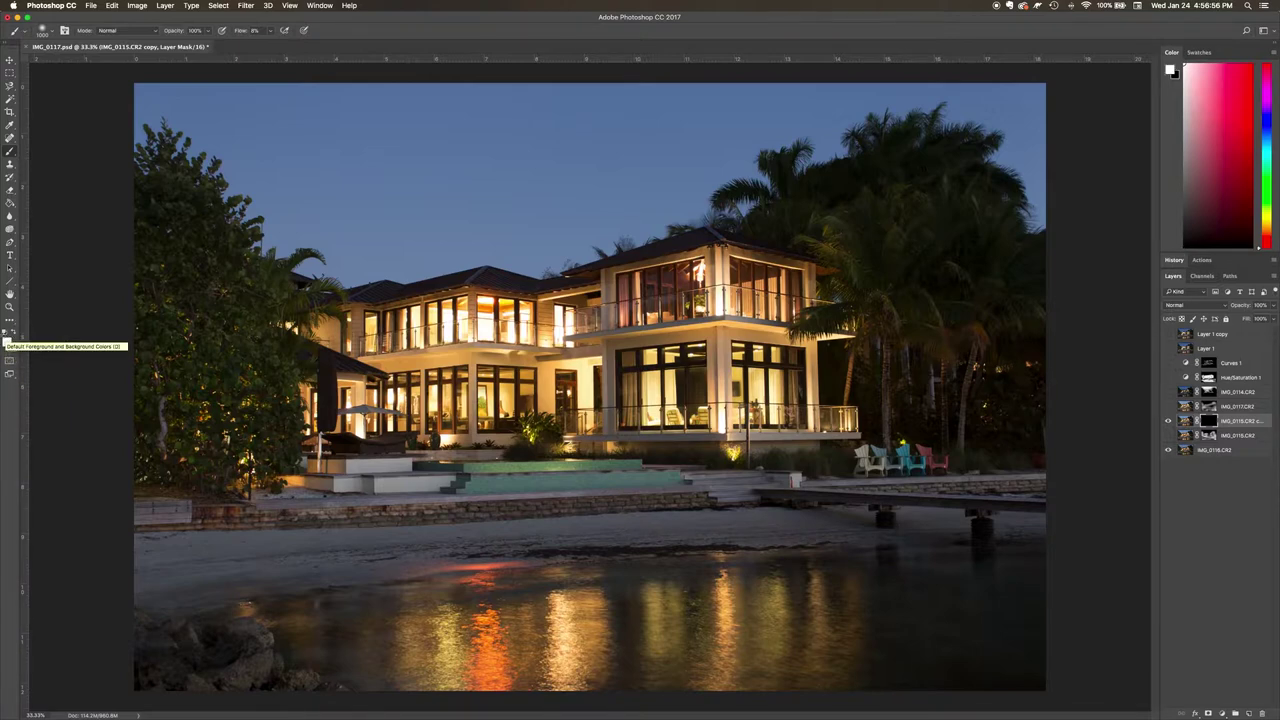
{"action": "left_click", "coordinate": [13, 342]}
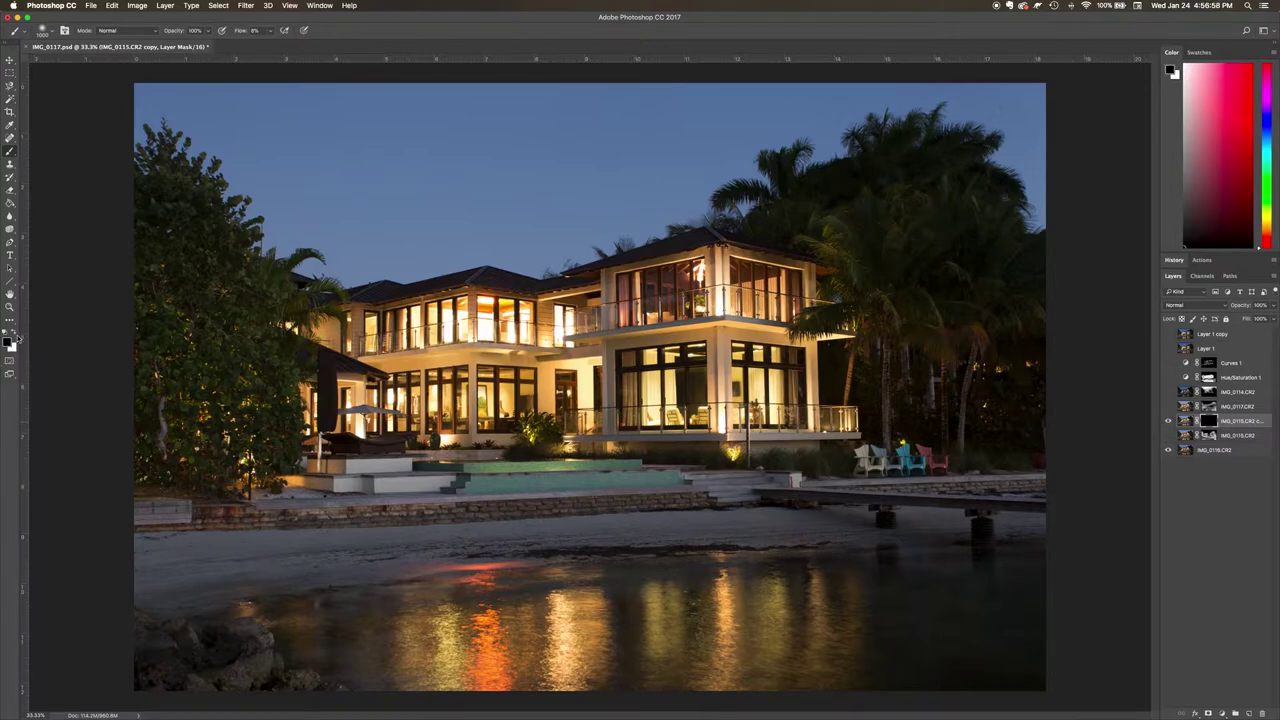
{"action": "left_click", "coordinate": [17, 339]}
Paint white over the upper right of the house, toggling the copy to compare.
{"action": "mouse_move", "coordinate": [700, 370]}
{"action": "left_mouse_down"}
{"action": "mouse_move", "coordinate": [820, 360]}
{"action": "mouse_move", "coordinate": [790, 240]}
{"action": "left_mouse_up"}
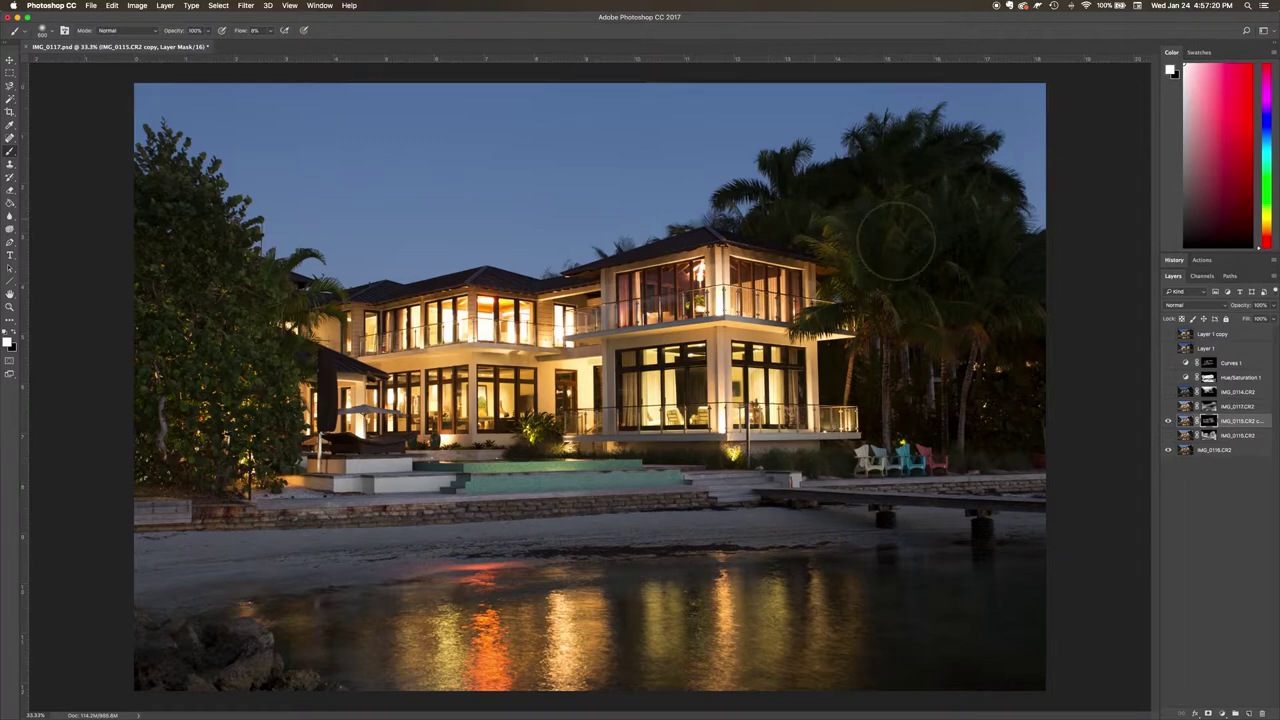
{"action": "left_click", "coordinate": [1169, 424]}
{"action": "left_click", "coordinate": [1169, 424]}
{"action": "left_click", "coordinate": [1169, 424]}
{"action": "left_click", "coordinate": [1169, 424]}
{"action": "left_click", "coordinate": [1170, 422]}
{"action": "left_click", "coordinate": [1170, 422]}
{"action": "left_click", "coordinate": [1170, 422]}
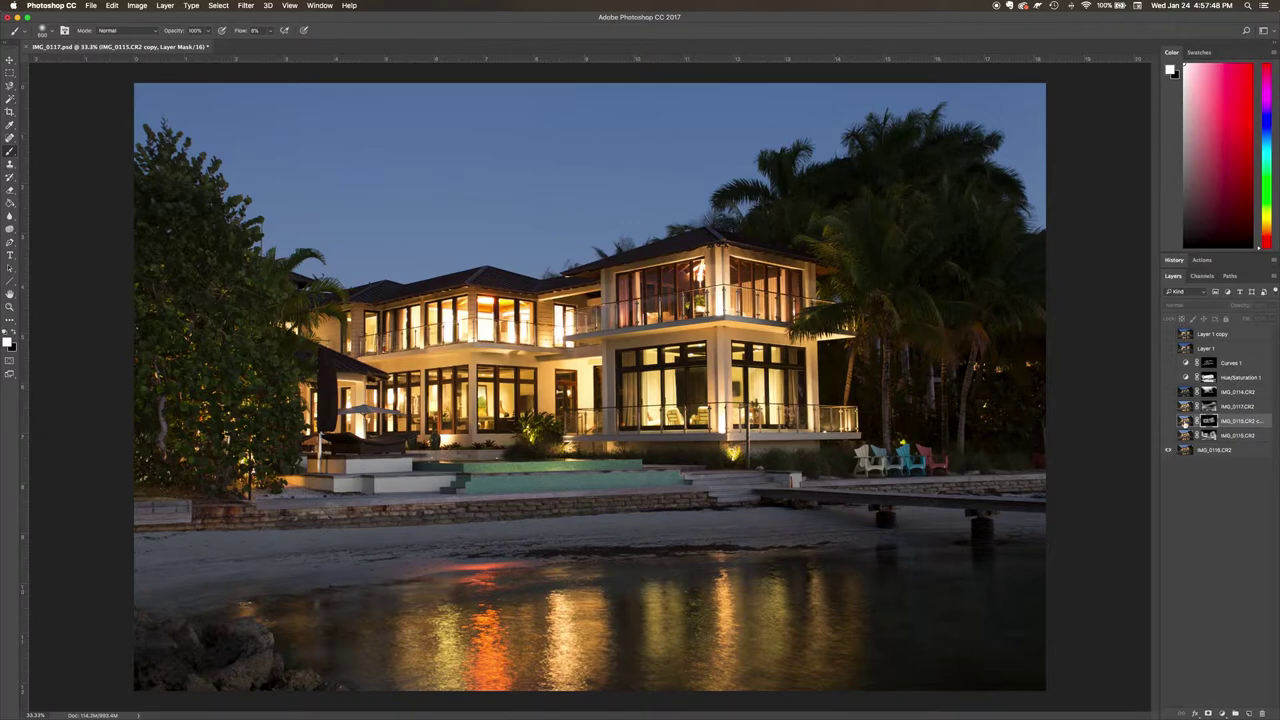
{"action": "left_click", "coordinate": [1169, 436]}
Turn on IMG_0114.CR2 and Hue/Saturation 1, then select the IMG_0115.CR2 copy layer.
{"action": "left_click", "coordinate": [1168, 392]}
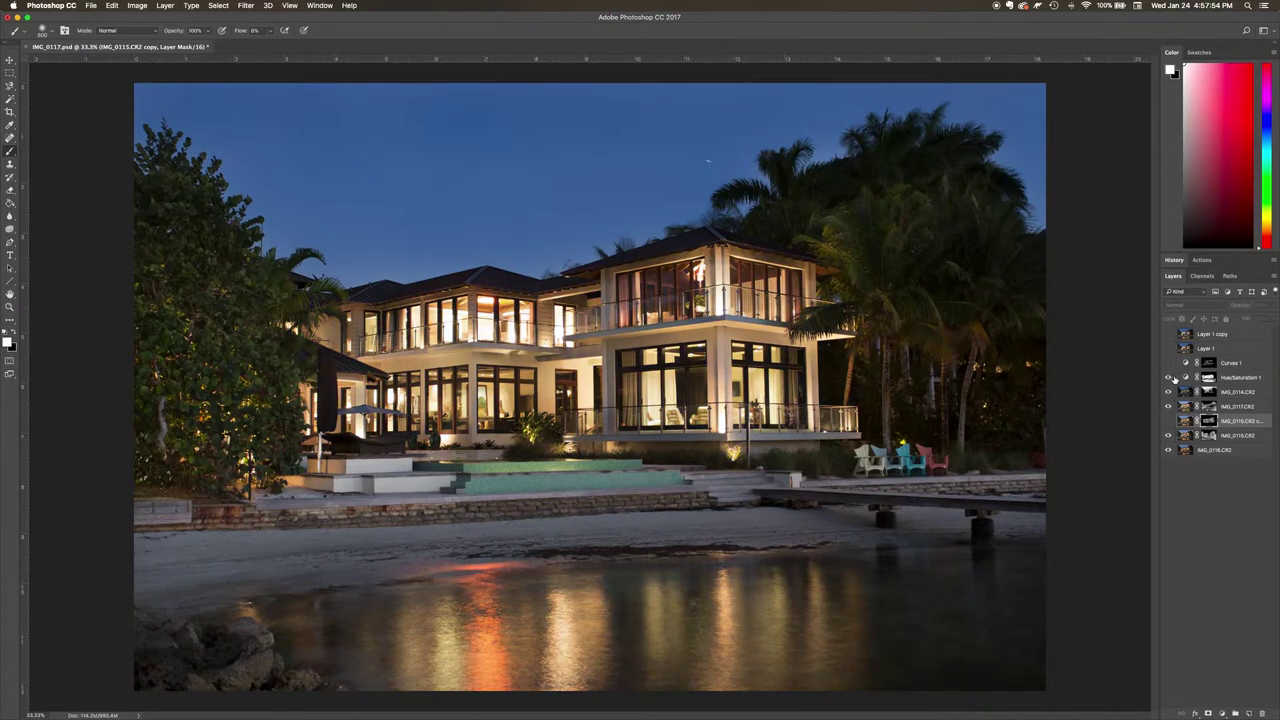
{"action": "left_click", "coordinate": [1168, 377]}
{"action": "left_click", "coordinate": [1210, 377]}
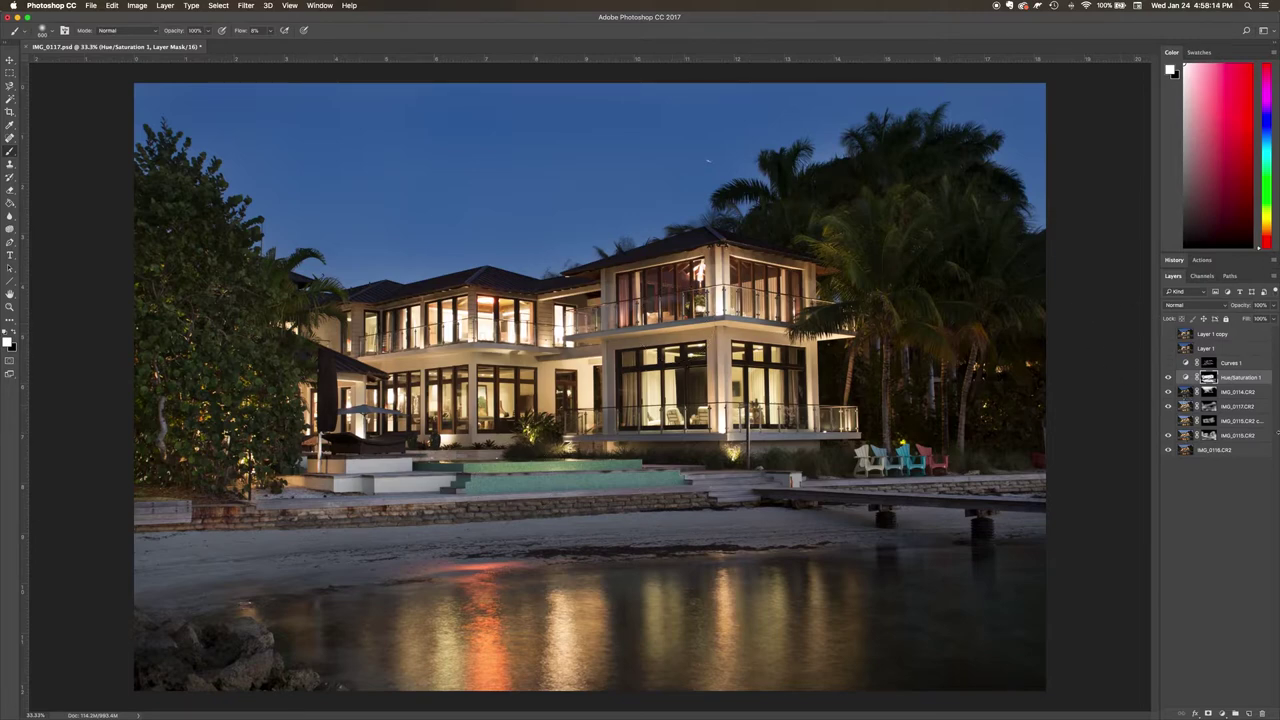
{"action": "left_click", "coordinate": [1250, 421]}
{"action": "right_click", "coordinate": [1250, 423]}
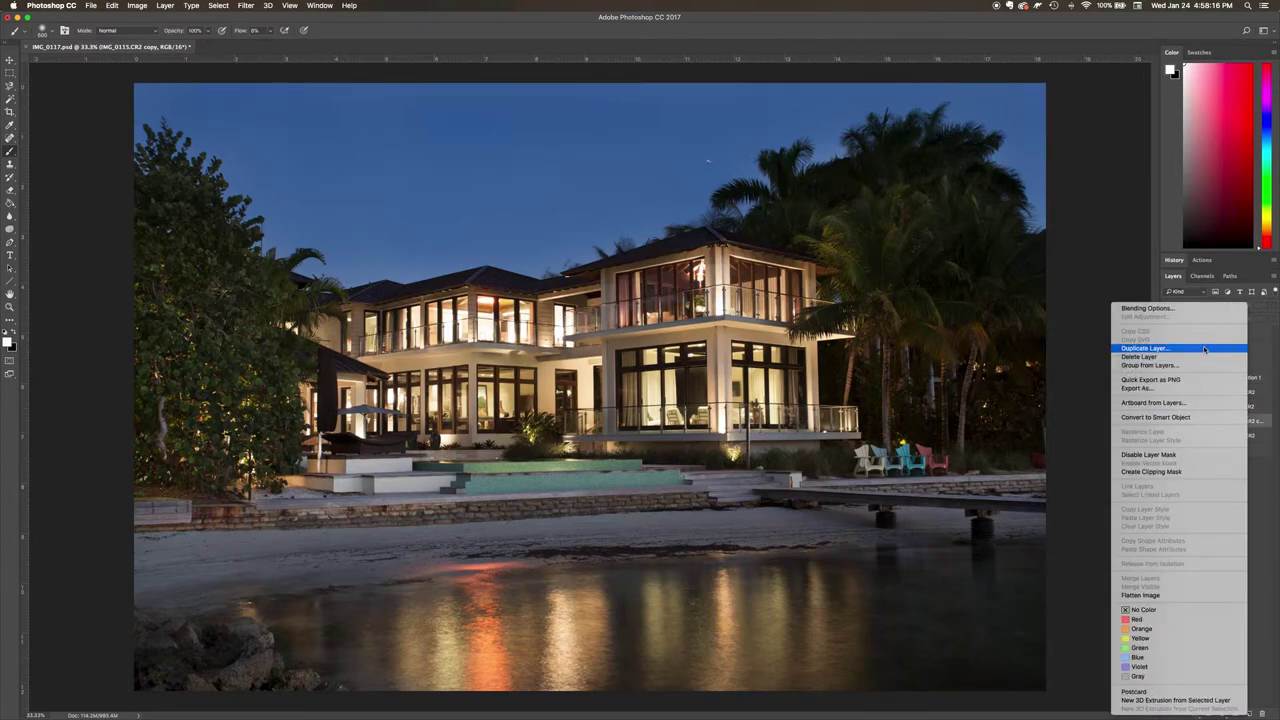
Merge the painted copy down into IMG_0115.CR2 and turn on Curves 1 and Layer 1.
{"action": "left_click", "coordinate": [1204, 349]}
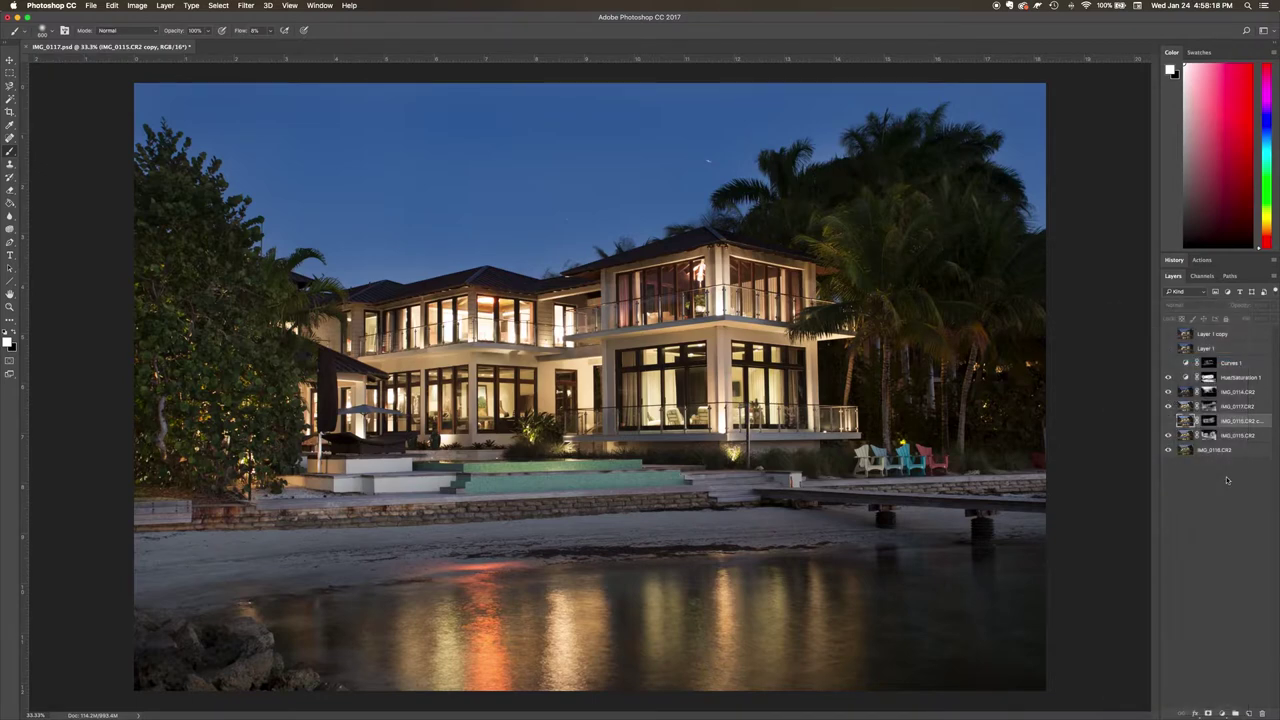
{"action": "left_click", "coordinate": [702, 233]}
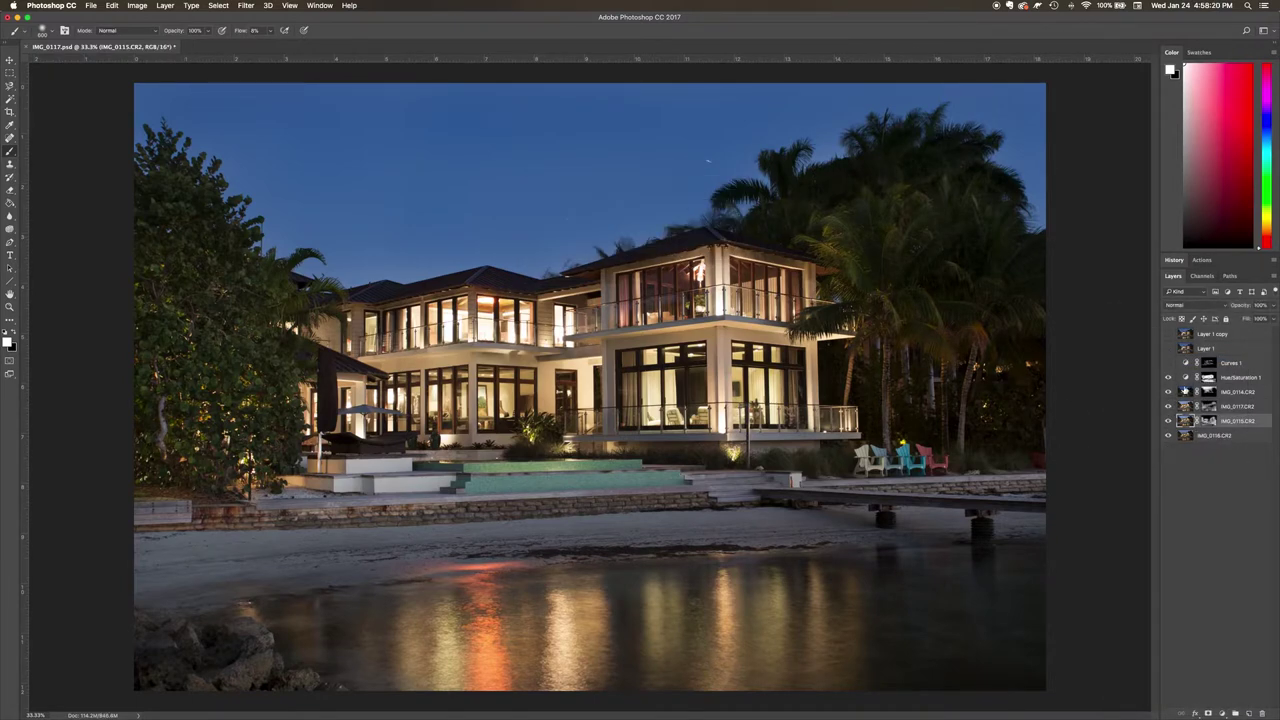
{"action": "left_click", "coordinate": [1188, 393]}
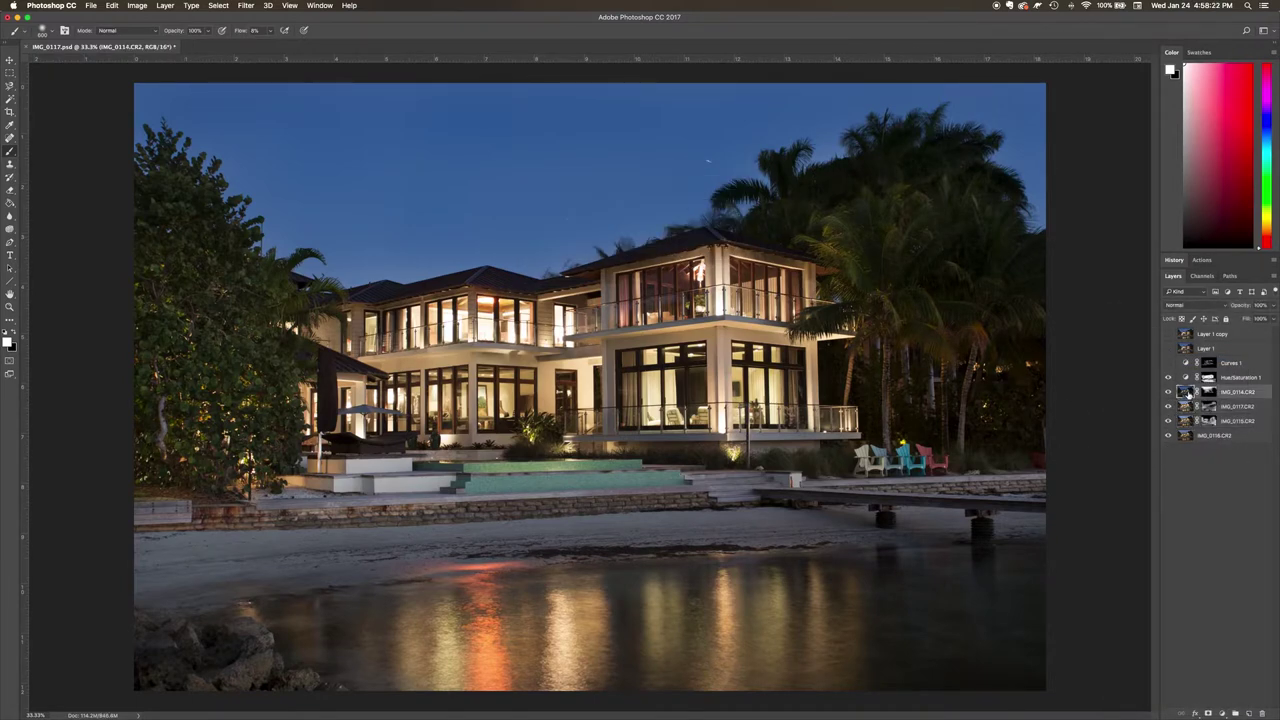
{"action": "left_click", "coordinate": [1168, 377]}
{"action": "left_click", "coordinate": [1168, 349]}
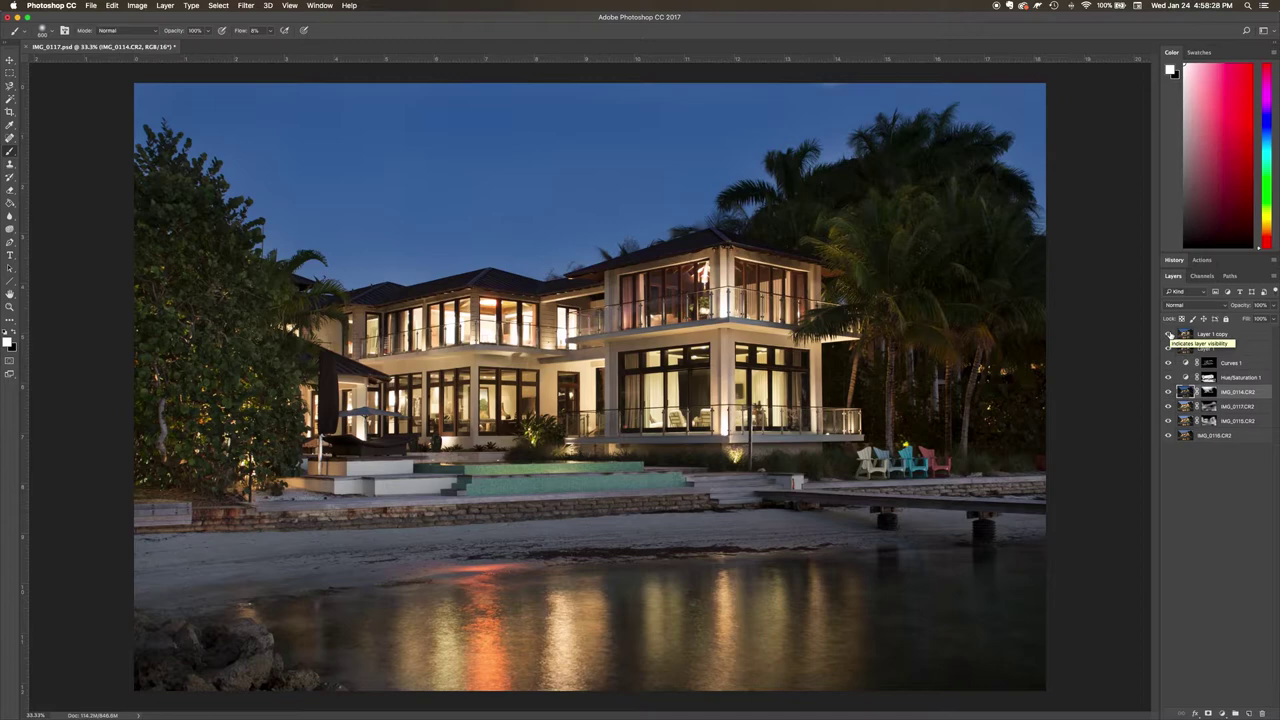
Check the straightened verticals against guides, then turn on Layer 1 copy.
{"action": "key", "text": "super+semicolon"}
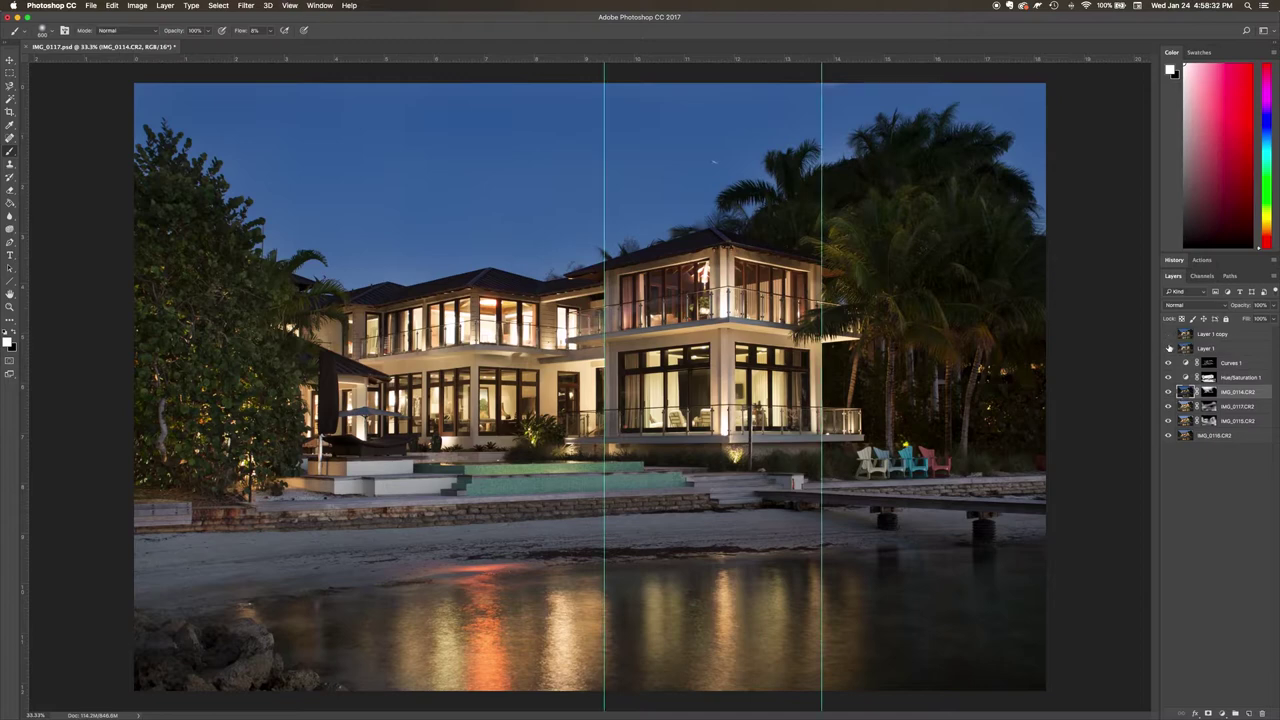
{"action": "left_click_drag", "start_coordinate": [1168, 349], "coordinate": [1168, 334]}
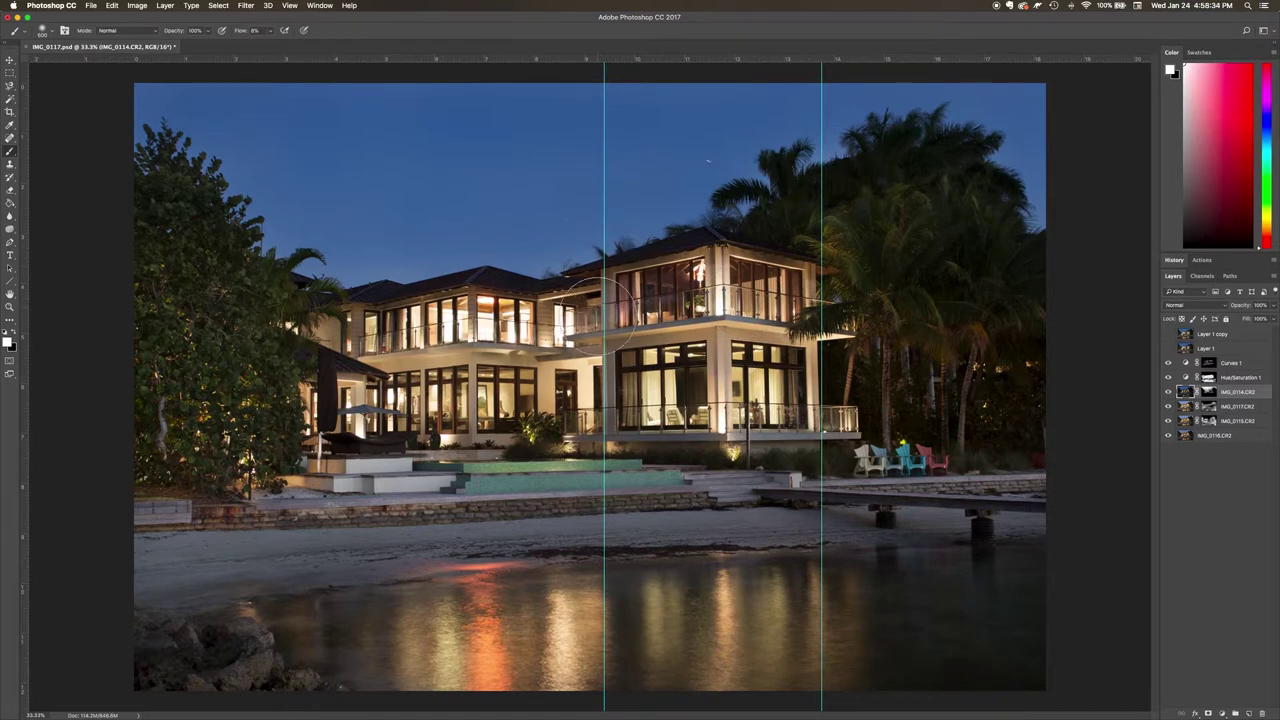
{"action": "left_click", "coordinate": [1168, 348]}
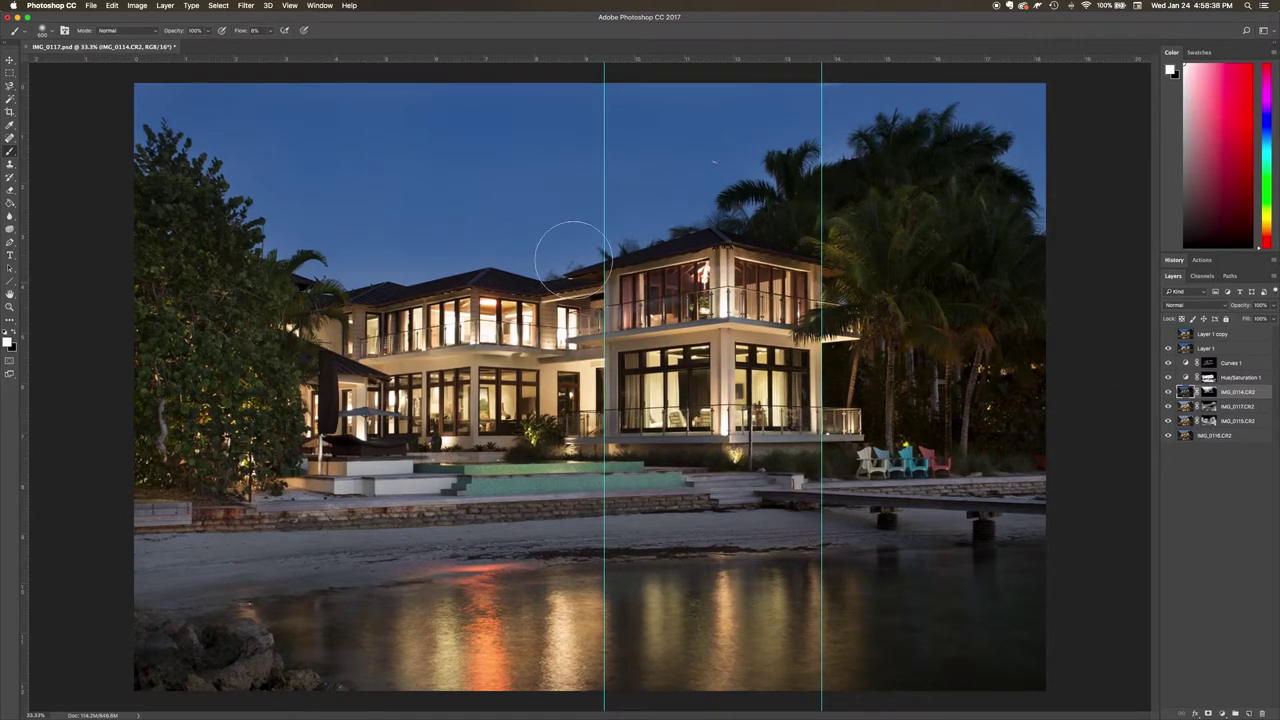
{"action": "key", "text": "super+semicolon"}
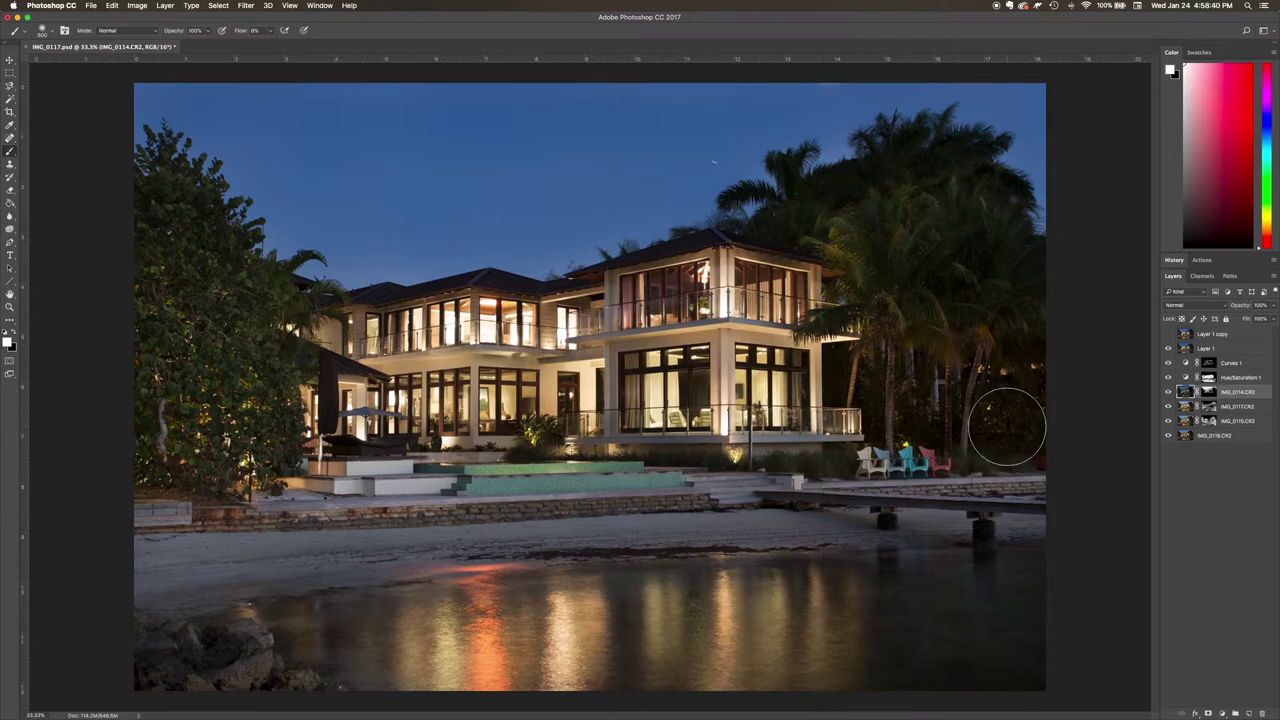
{"action": "left_click", "coordinate": [1168, 333]}
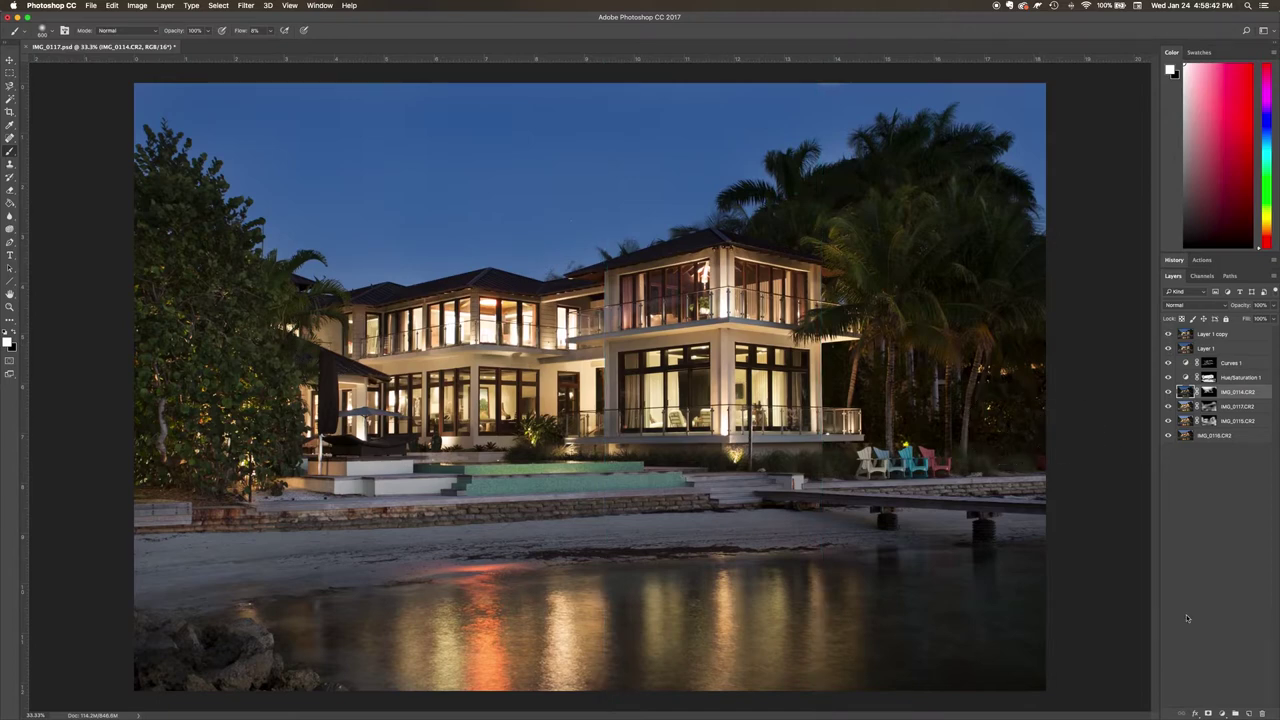